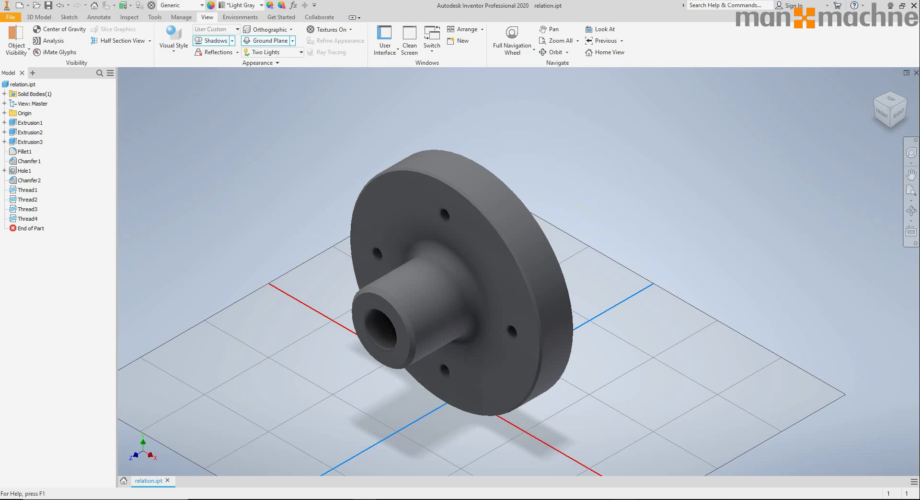
Display the 3D modelling commands for relation.ipt in Inventor 2019 and in Inventor 2020.
click(370, 88)
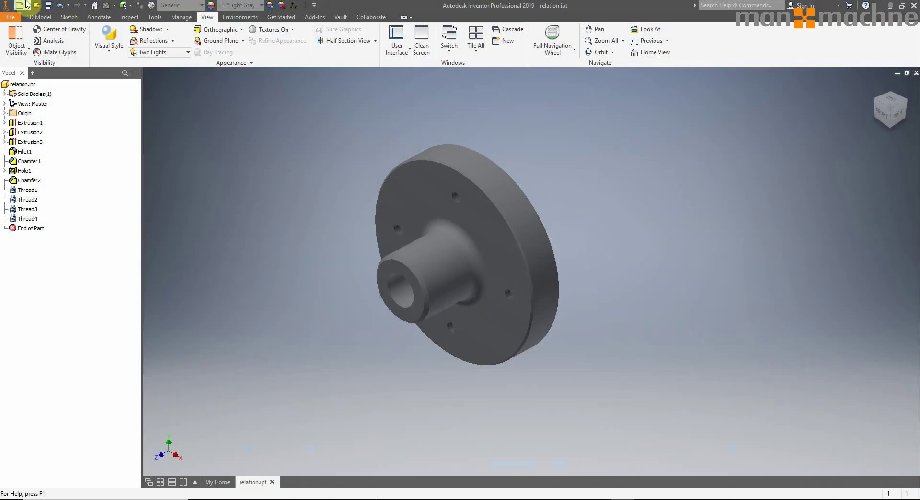
click(36, 18)
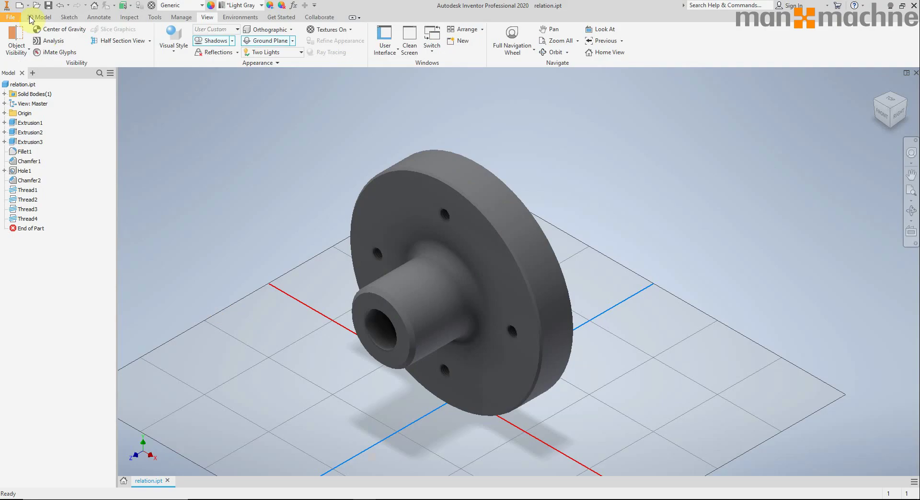
click(39, 18)
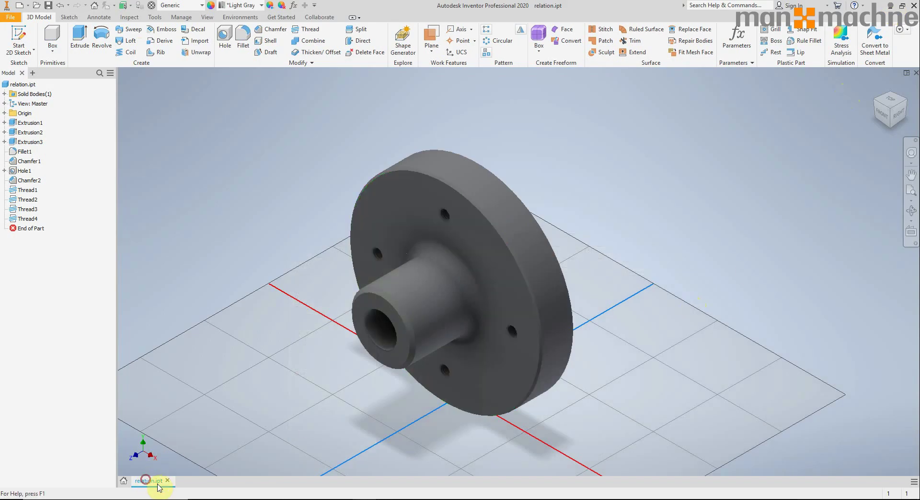
Detach the relation.ipt document into its own floating window and minimise the main Inventor 2020 window.
drag(153, 482, 171, 456)
drag(588, 98, 329, 48)
click(891, 6)
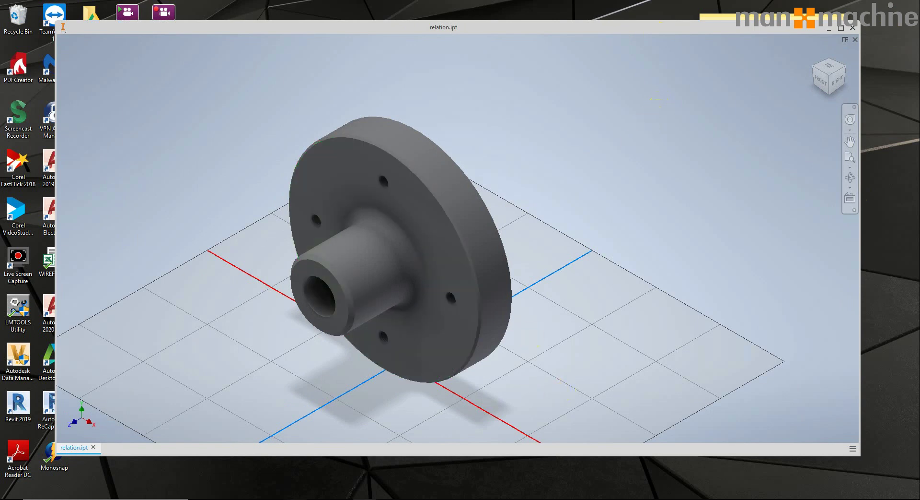
Restore the main Inventor window and dock the floating relation.ipt document back into it.
mouse_move(350, 497)
click(390, 428)
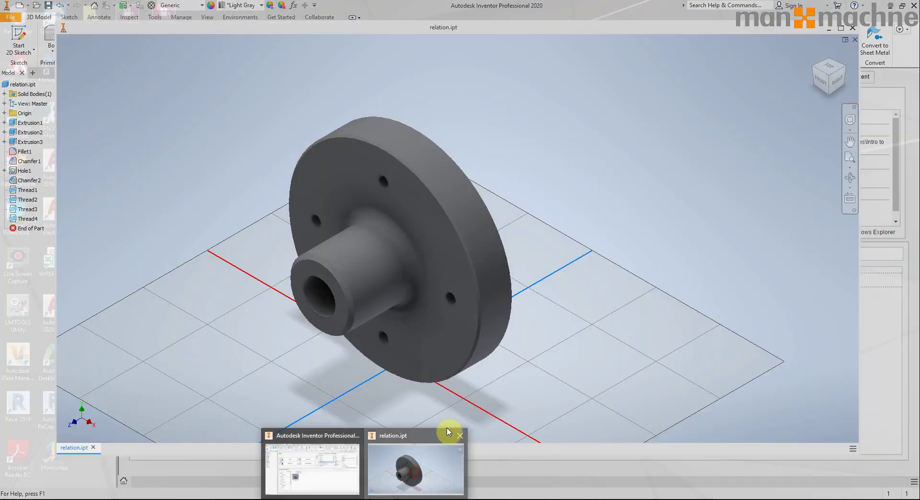
click(397, 433)
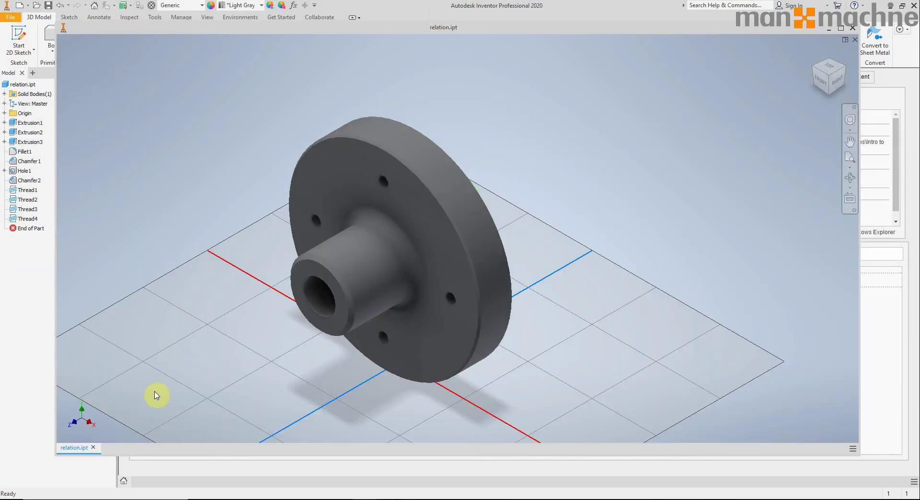
drag(70, 446, 144, 482)
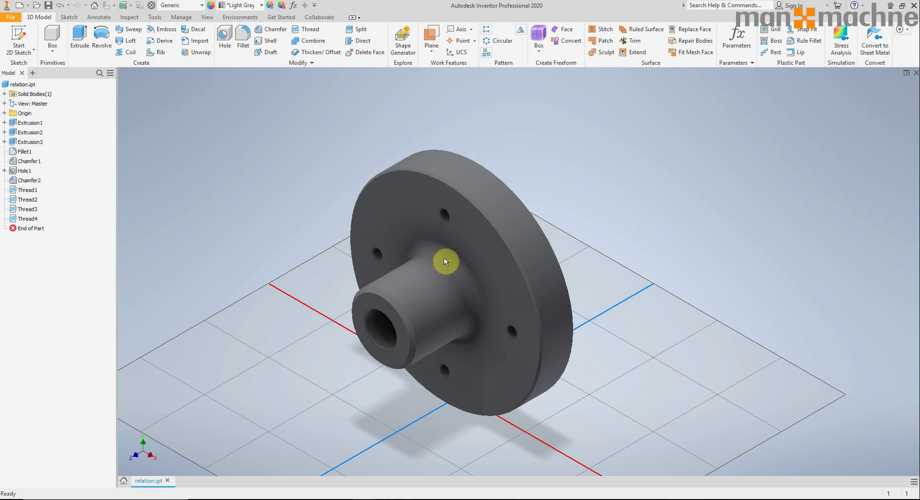
Switch the ground plane beneath the flange off and on again.
middle_drag(442, 308, 441, 225)
shift+middle_drag(630, 319, 579, 302)
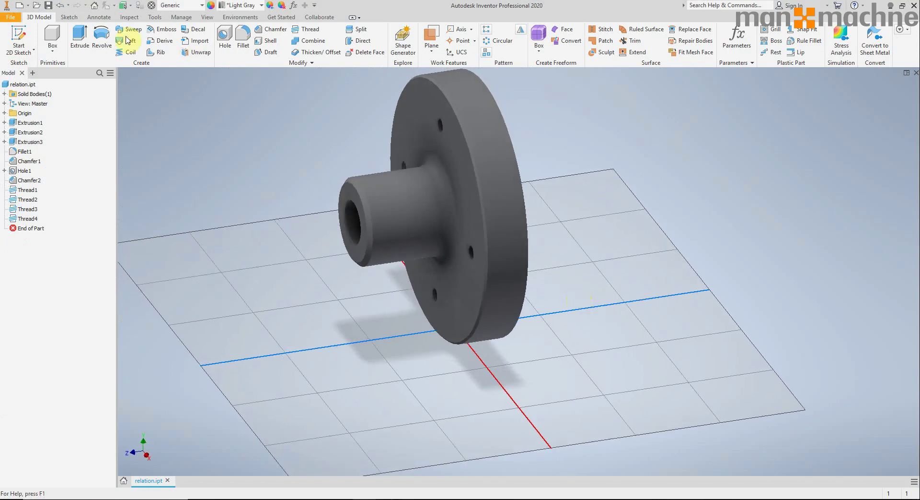
click(200, 18)
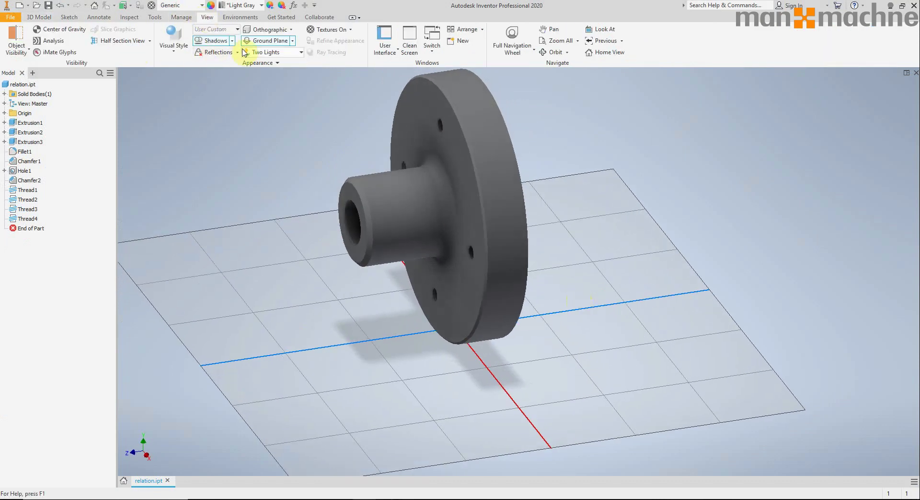
click(259, 42)
click(259, 42)
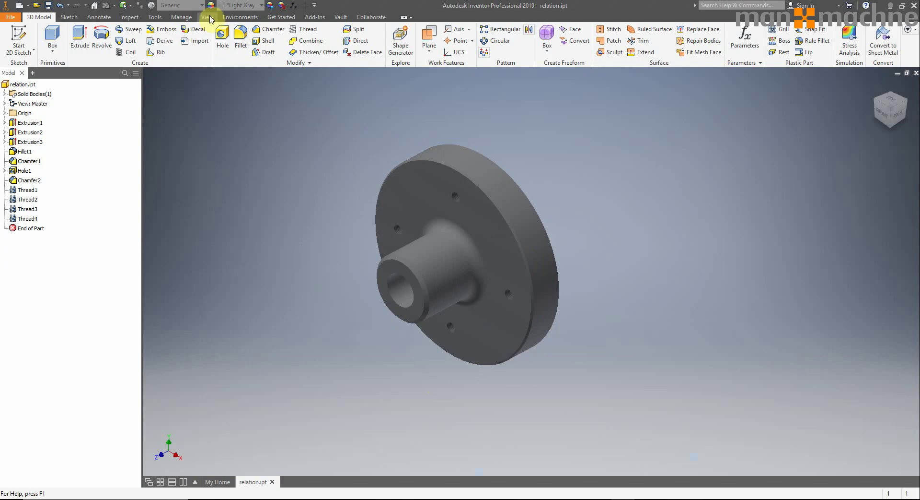
In Inventor 2019, display the ground plane beneath the flange part.
click(207, 18)
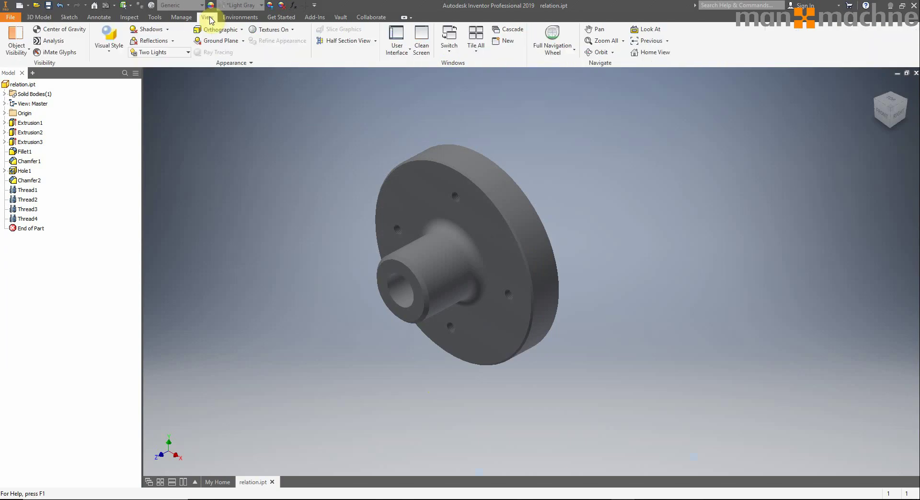
click(231, 41)
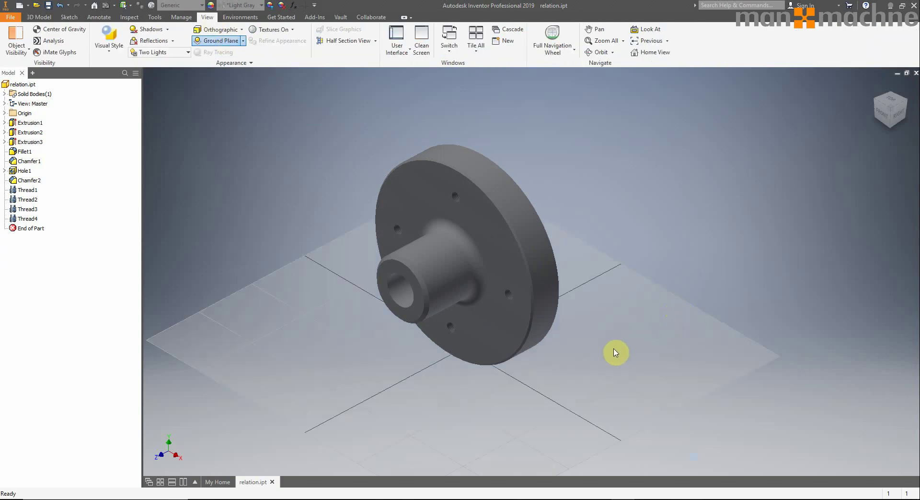
key(F4)
drag(615, 343, 561, 312)
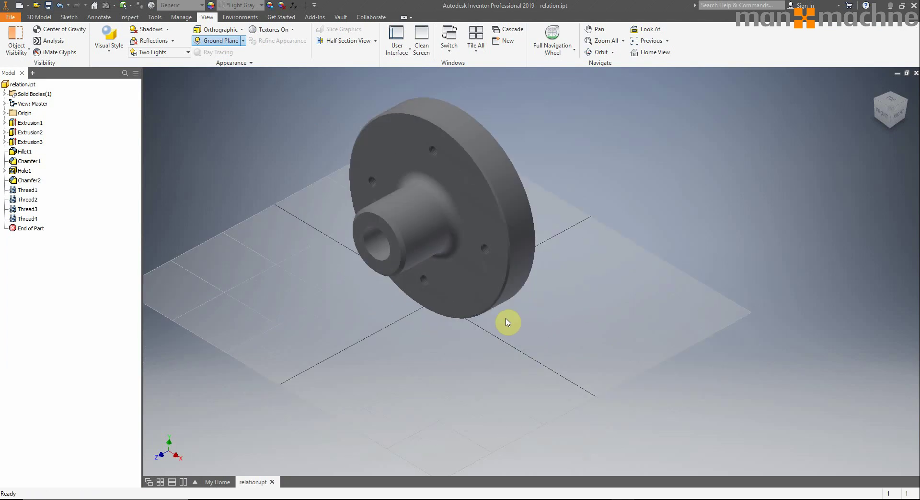
scroll(508, 323, up, 3)
key(F2)
drag(590, 360, 591, 387)
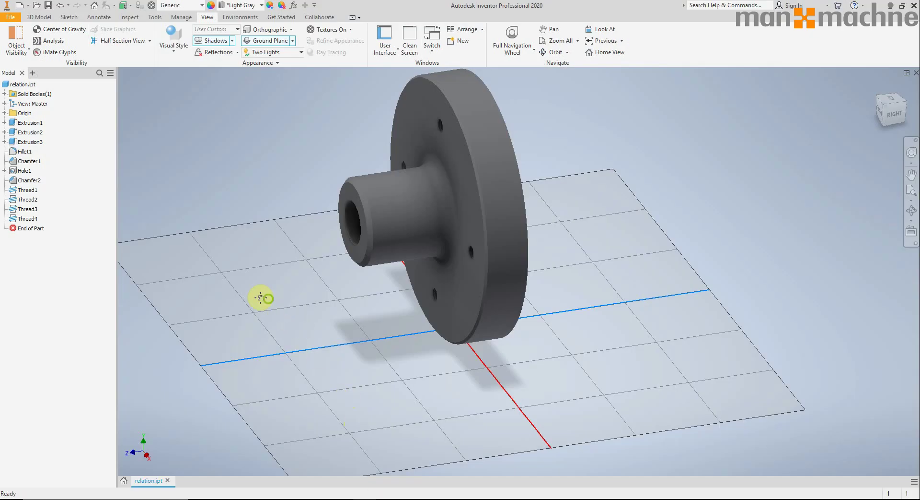
In Inventor 2020, return the part to its isometric view and try the High Quality and Balanced display presets.
drag(260, 298, 243, 304)
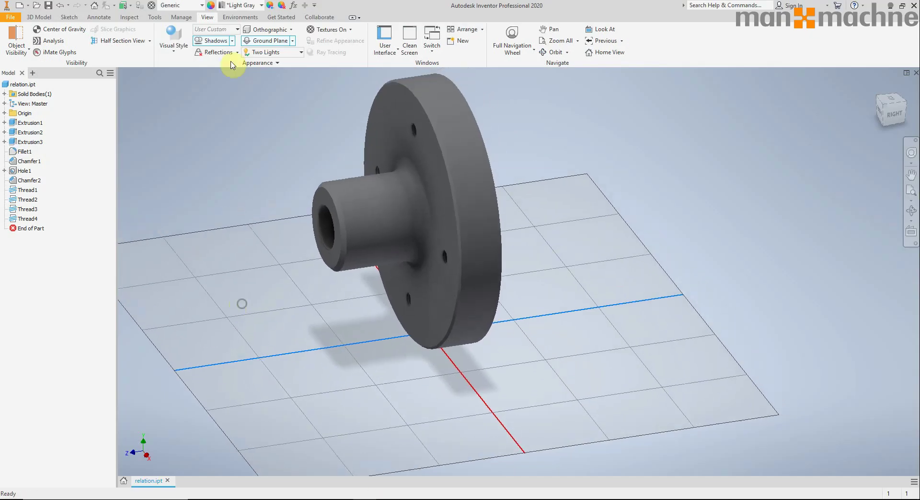
click(886, 111)
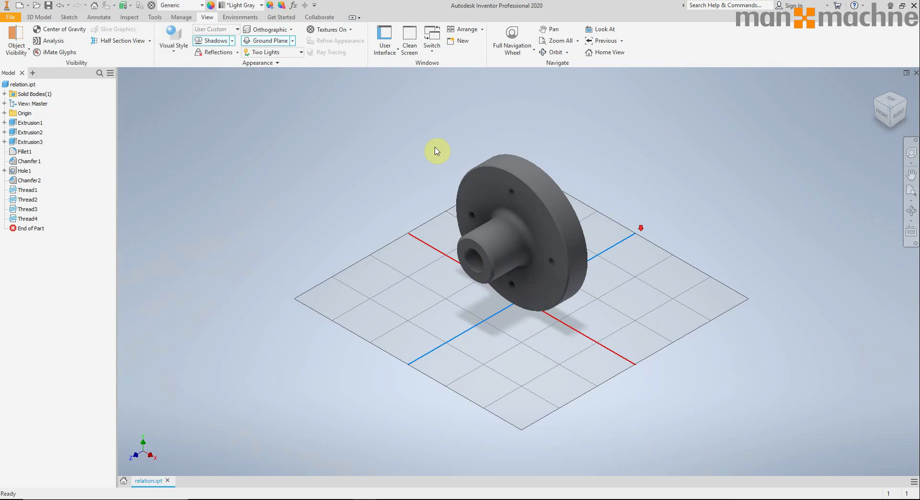
click(237, 29)
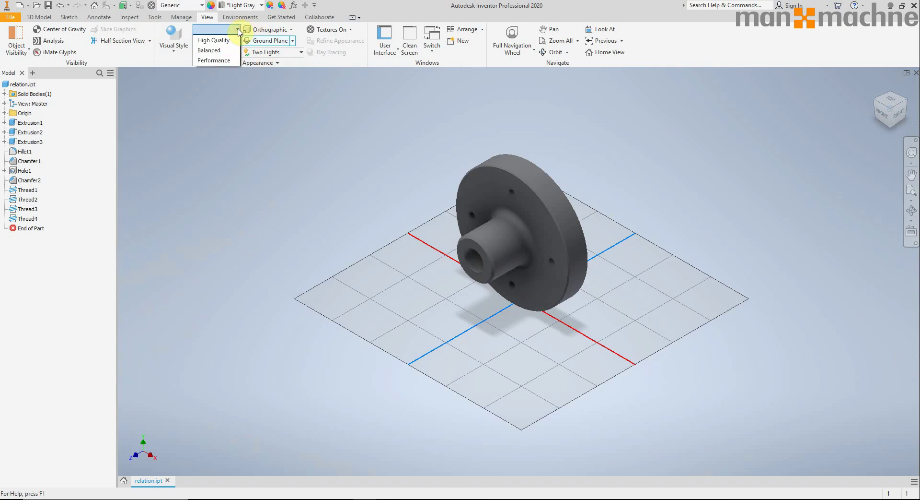
click(212, 42)
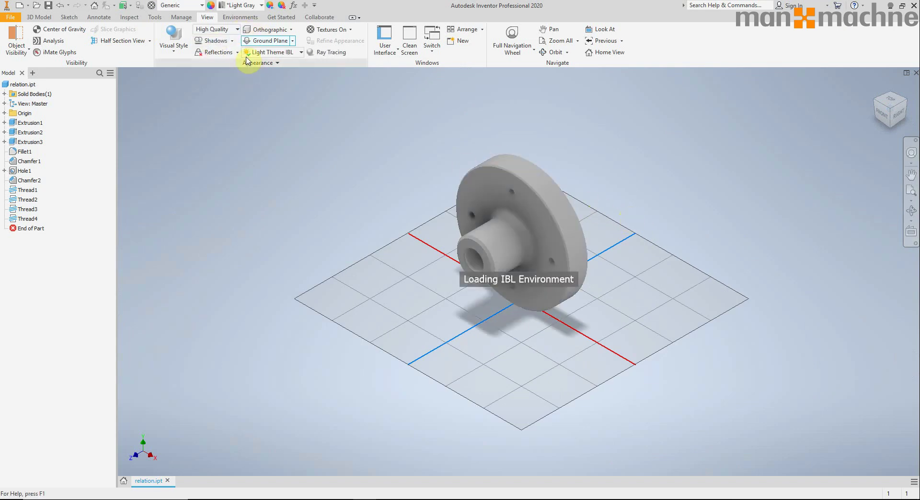
click(238, 30)
click(211, 52)
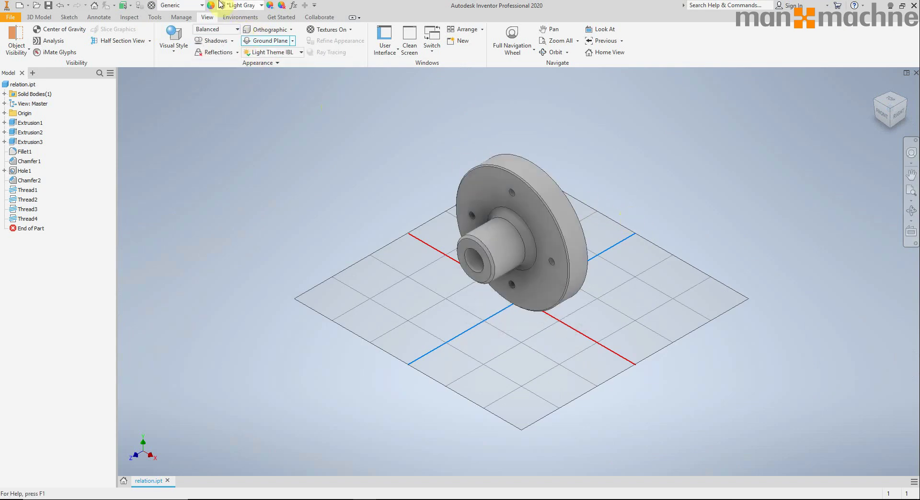
Apply the Performance display preset and examine the flange's threaded holes up close.
click(238, 29)
click(219, 63)
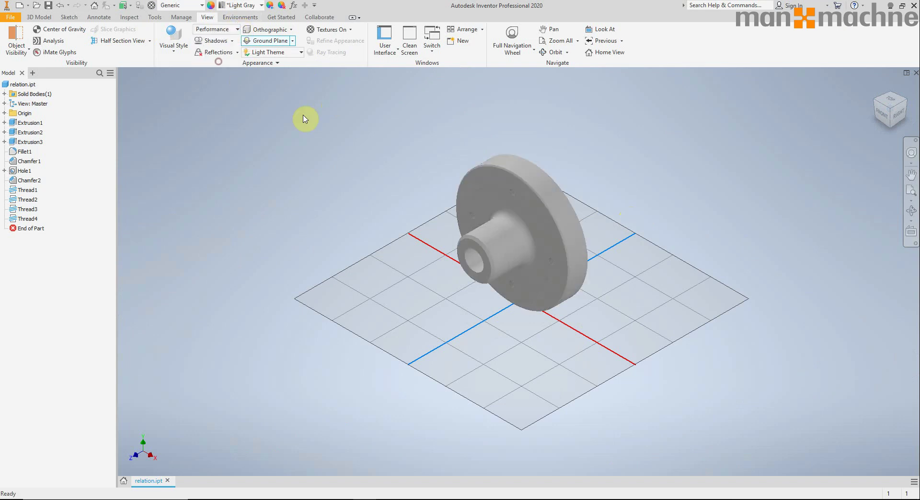
middle_drag(556, 159, 468, 164)
scroll(468, 163, up, 5)
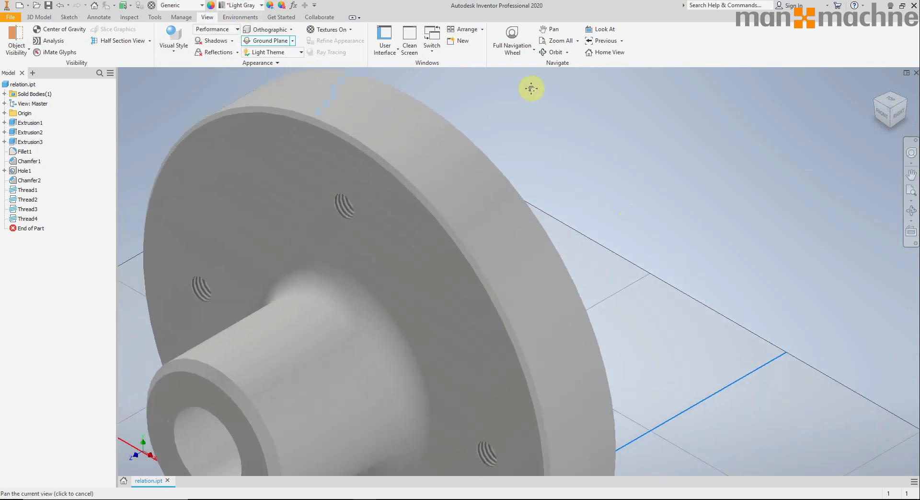
Set the part's visual style to Shaded with Edges.
click(174, 45)
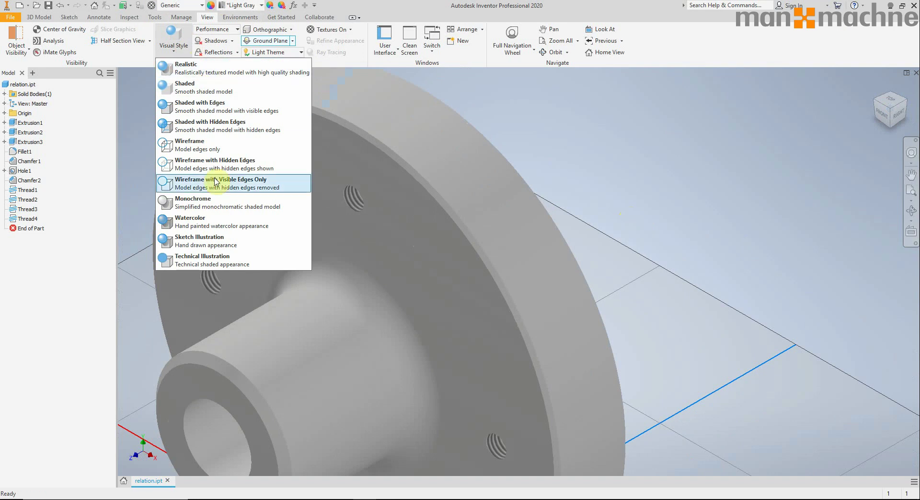
click(211, 107)
scroll(432, 163, down, 5)
middle_drag(658, 209, 585, 217)
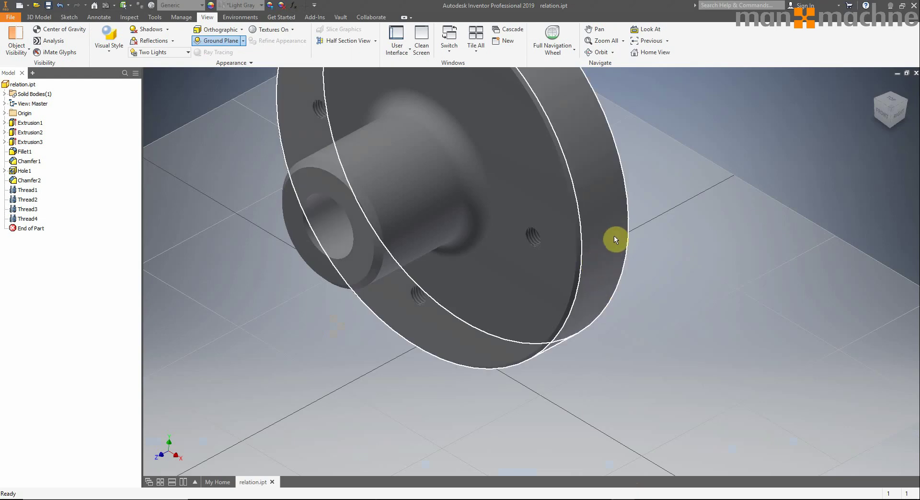
scroll(601, 239, down, 5)
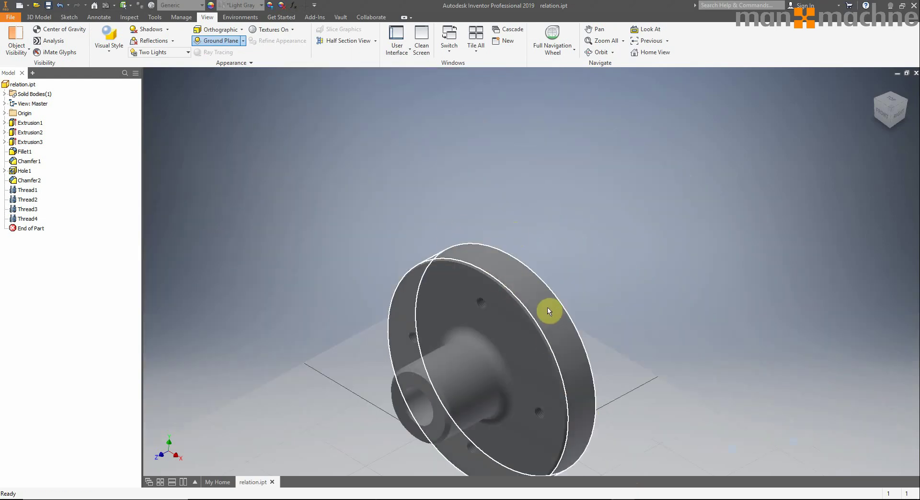
scroll(559, 323, down, 2)
scroll(502, 250, up, 3)
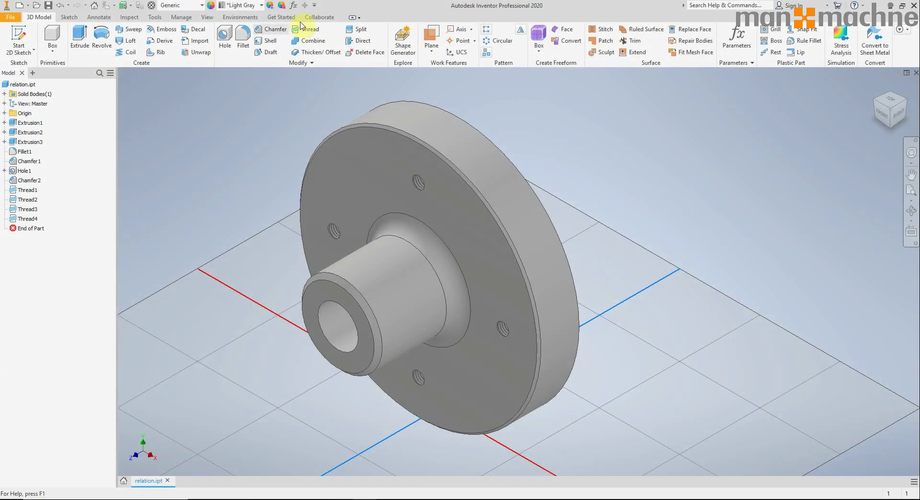
Add a thread to the outer cylindrical face of the hub and inspect its profile up close.
click(391, 306)
click(138, 259)
scroll(425, 302, up, 6)
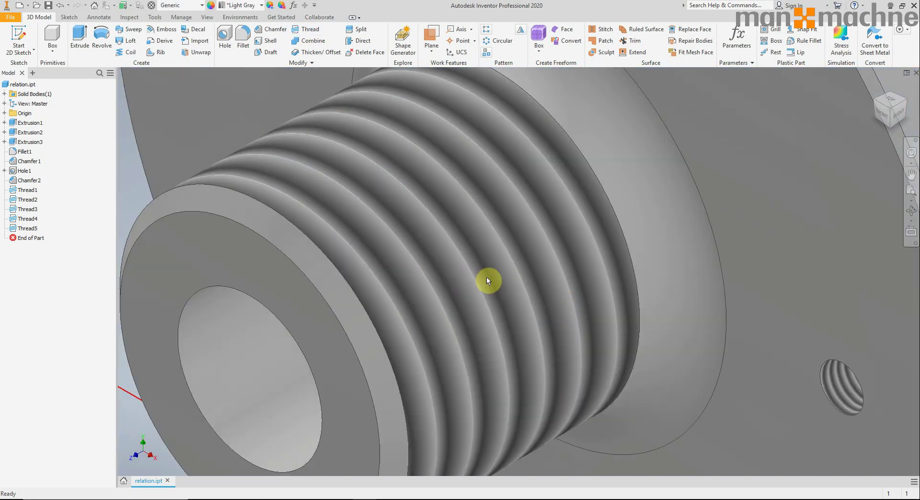
scroll(457, 310, up, 4)
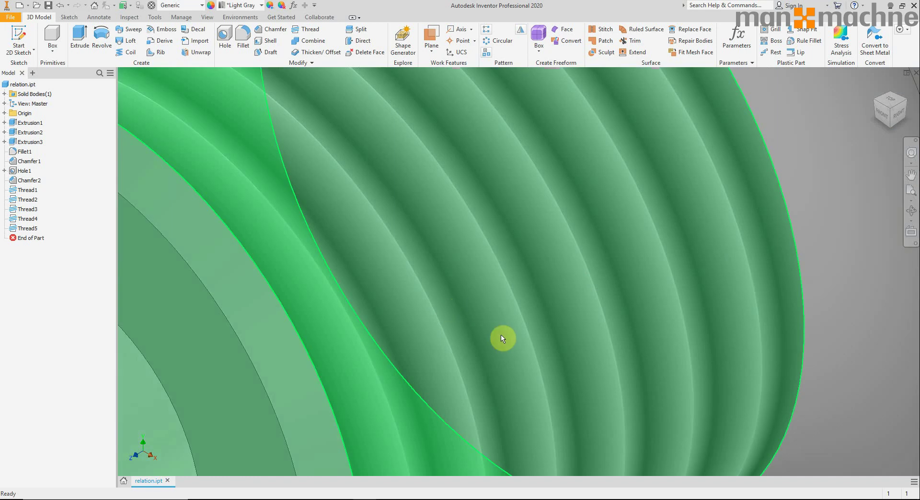
scroll(693, 328, down, 3)
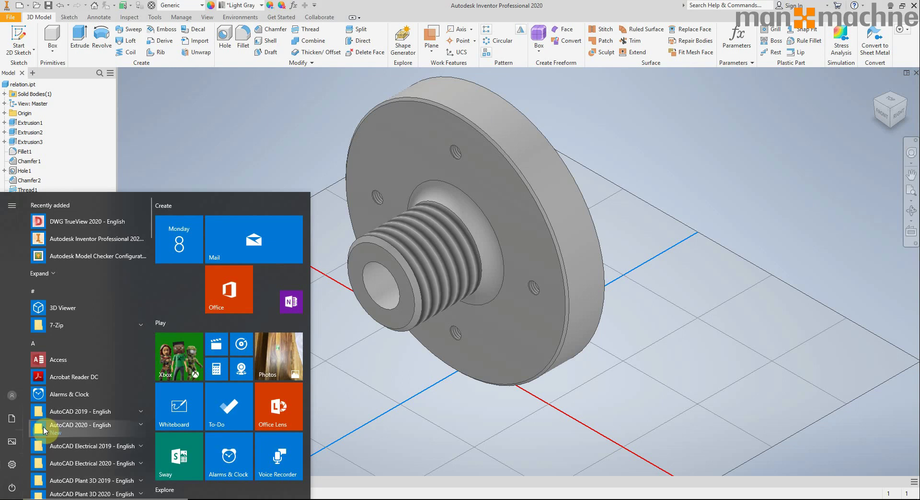
Search the installed programs for "read" and launch Inventor Read-only Mode 2020.
scroll(89, 381, down, 2)
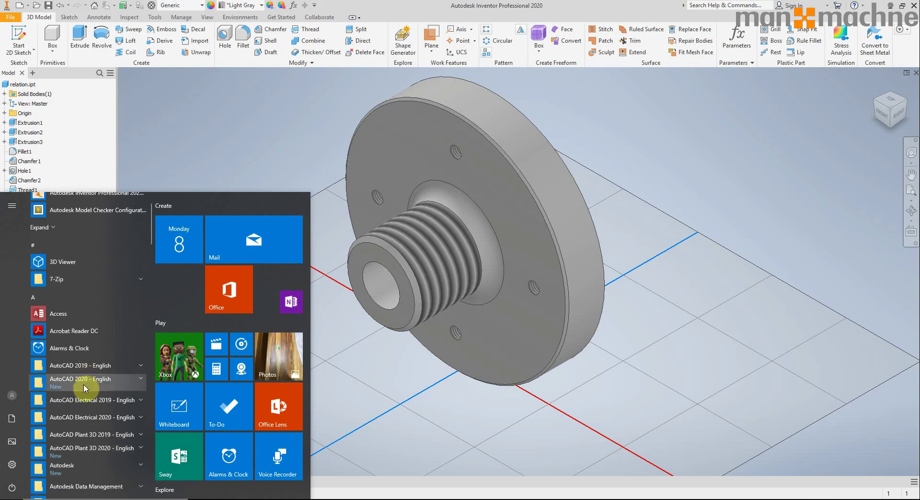
text(read)
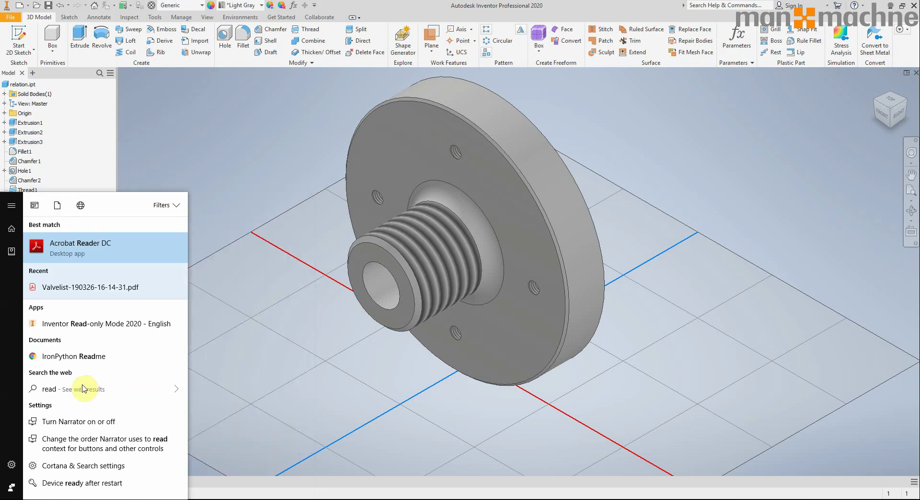
click(121, 330)
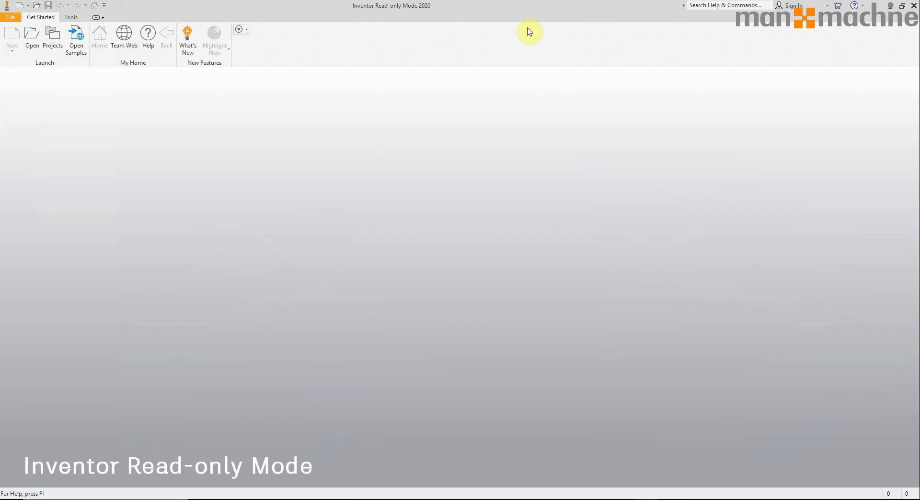
Open the part Clutch Bell.ipt from the Autodesk Inventor 2019 Intro Practice Files folder on the C: drive.
click(32, 41)
click(482, 175)
click(482, 175)
click(482, 176)
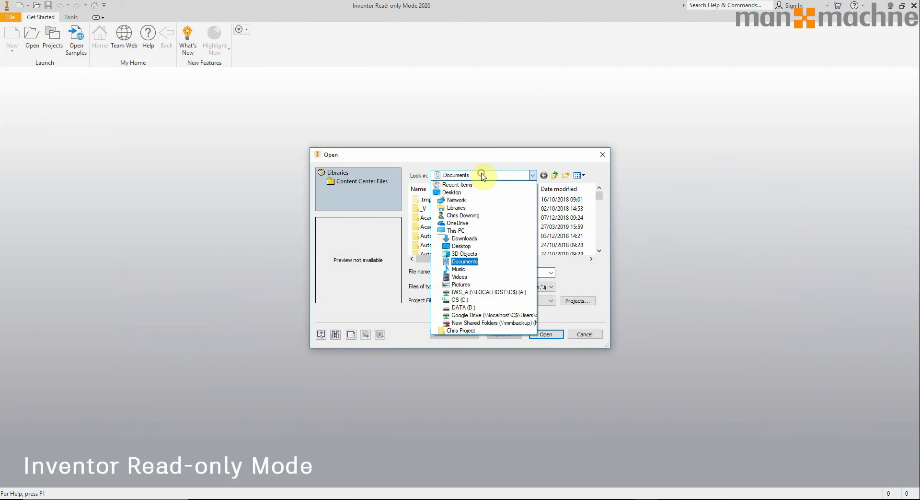
click(460, 299)
scroll(474, 238, down, 3)
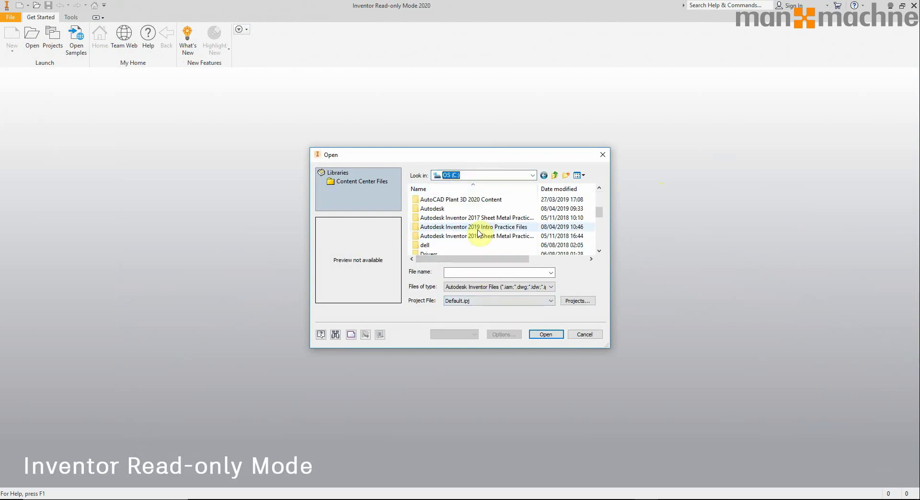
double_click(470, 226)
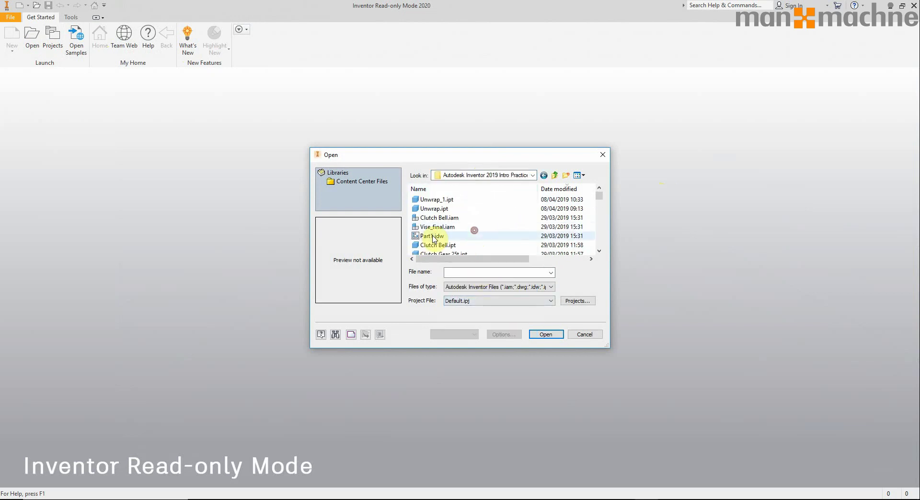
mouse_move(443, 215)
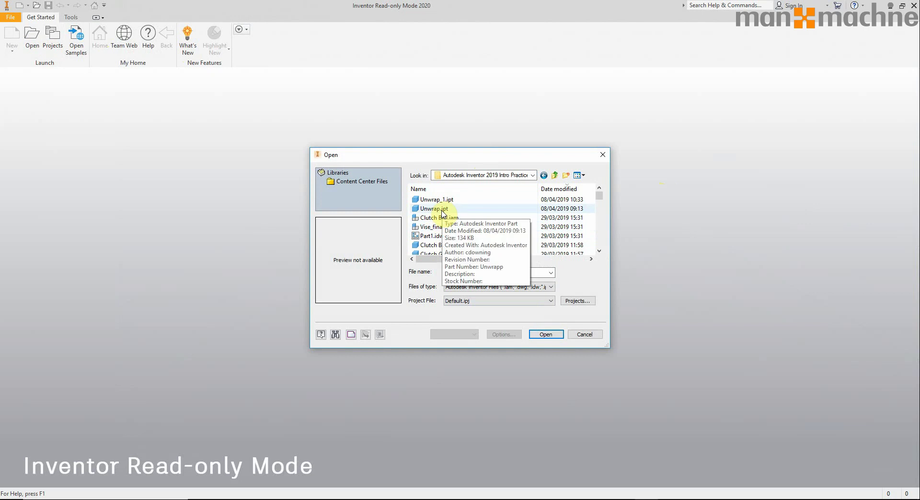
double_click(425, 245)
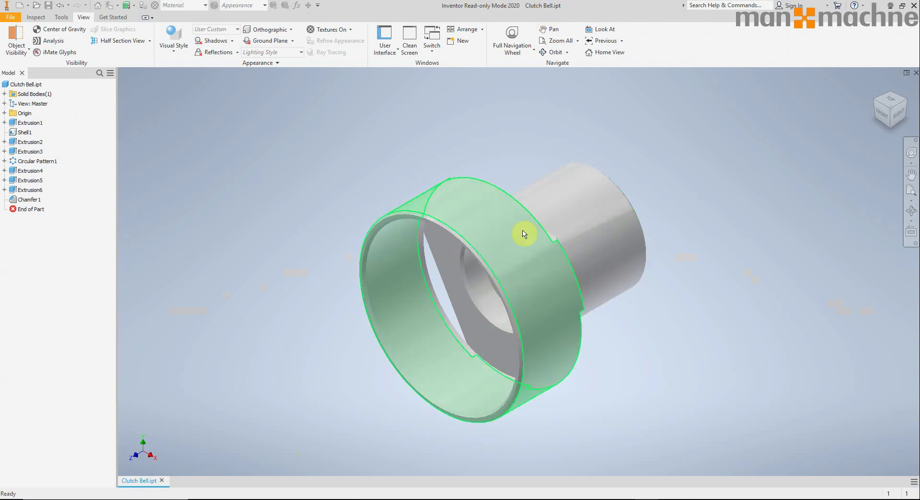
Review the inspection, tools and view commands offered for the part, and select the bell's large outer cylindrical face.
key(F2)
click(36, 17)
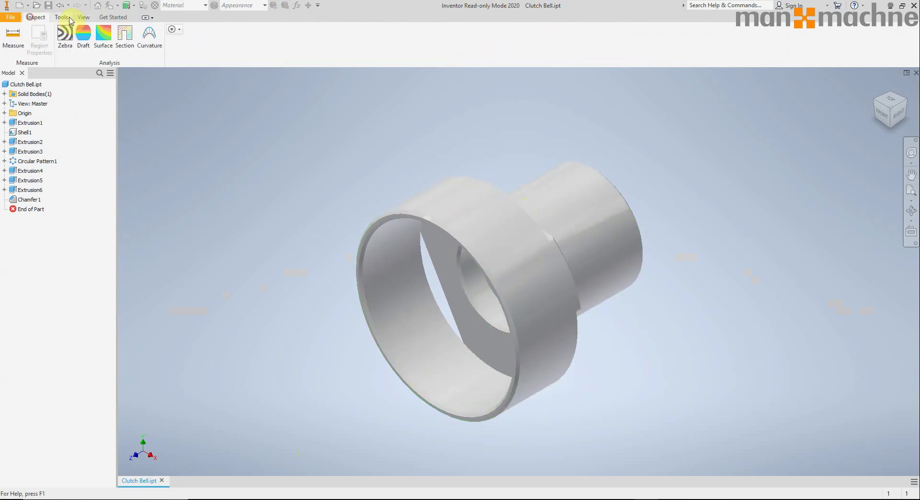
click(61, 17)
click(84, 17)
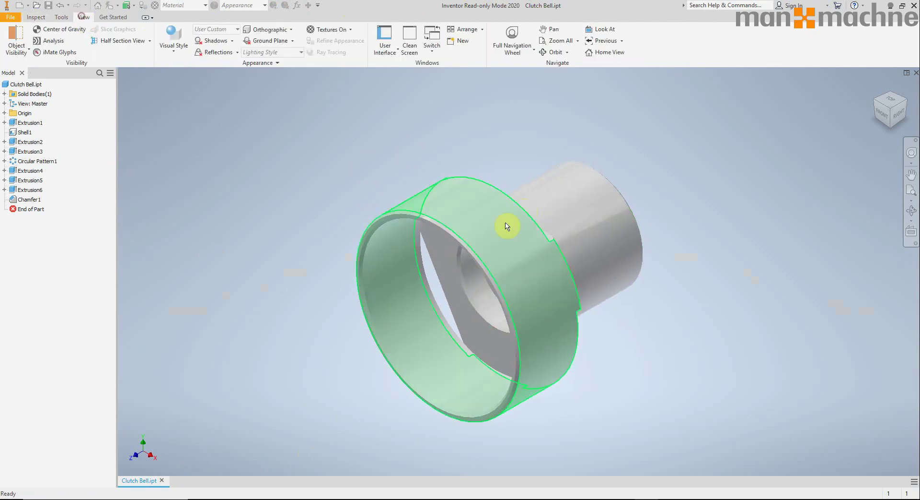
click(536, 251)
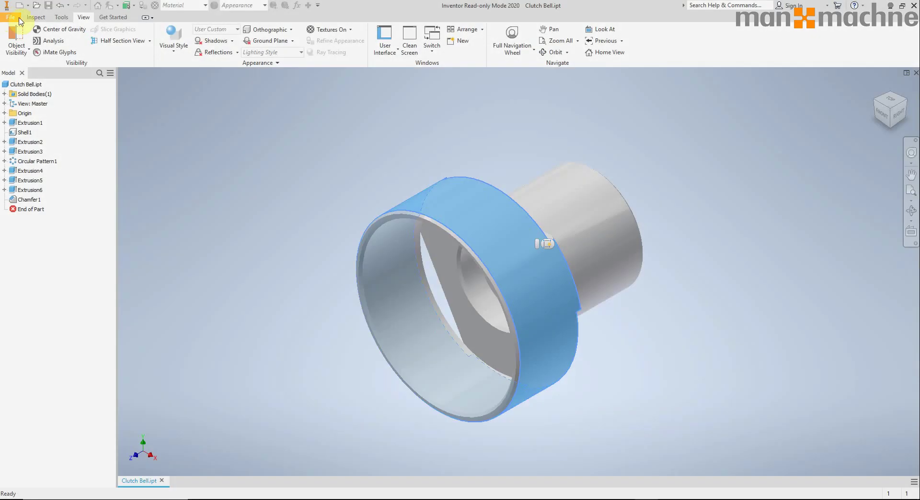
click(32, 18)
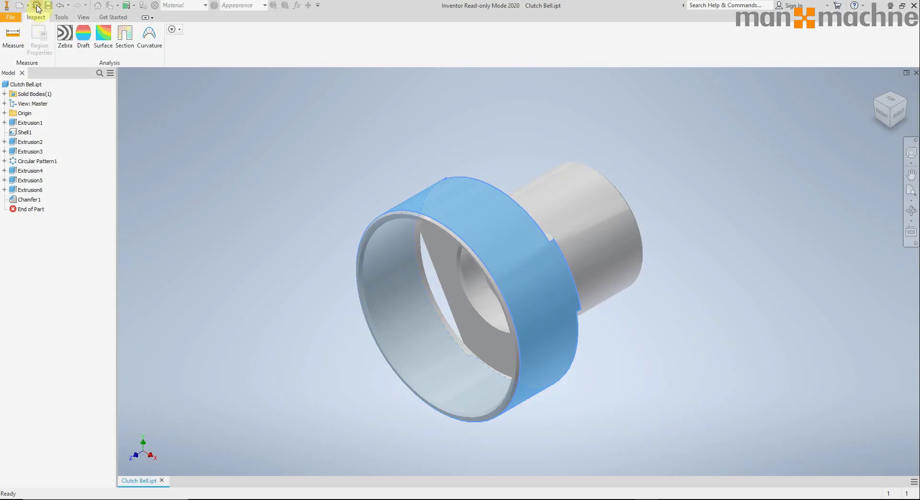
Open the assembly Clutch Bell.iam from the same practice files folder.
click(36, 5)
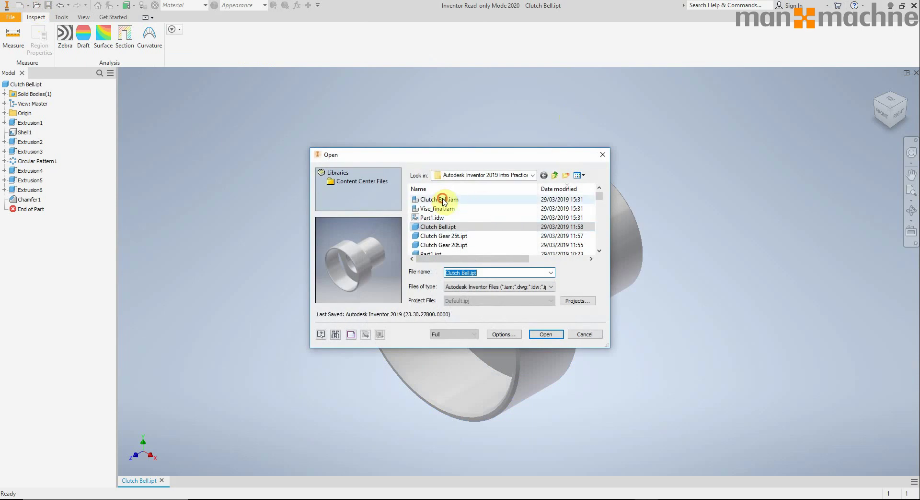
click(443, 200)
click(557, 335)
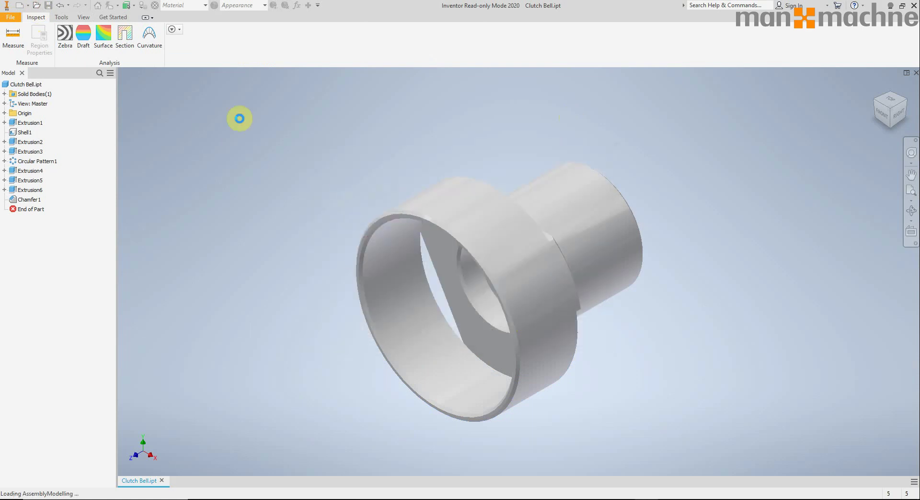
click(390, 277)
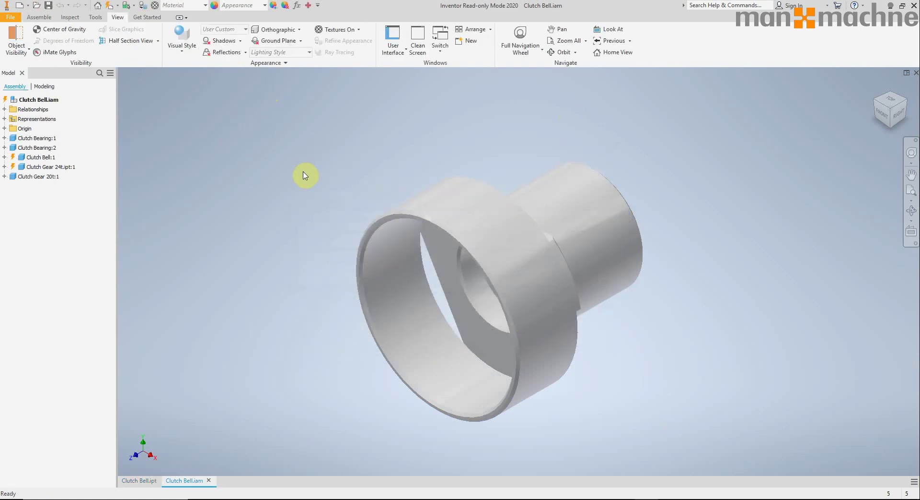
Review the tools, inspection and assembly commands offered for the clutch assembly.
click(96, 20)
click(69, 18)
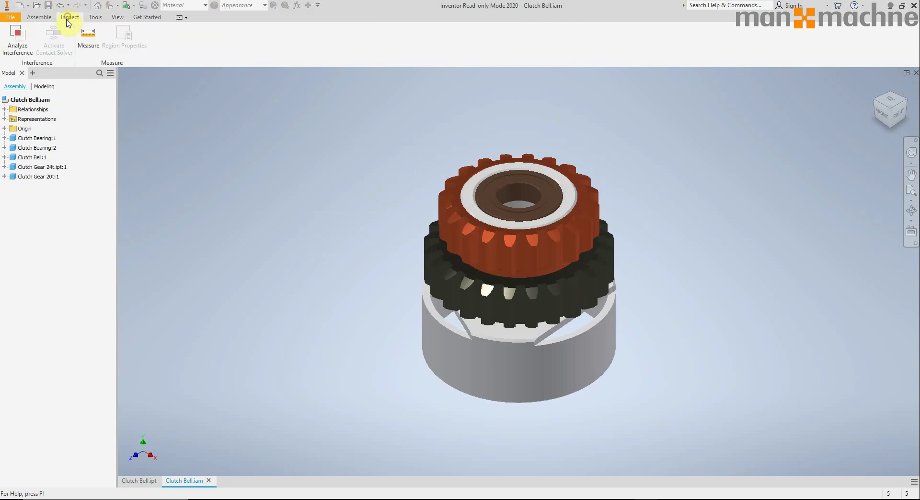
click(40, 19)
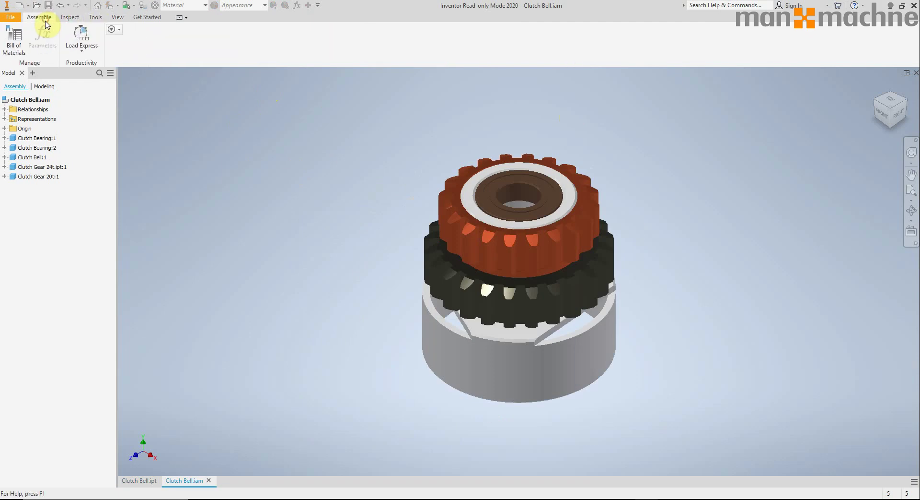
Open the assembly's Bill of Materials, widen the Part Number column and select the Clutch Bearing quantity cell.
click(11, 44)
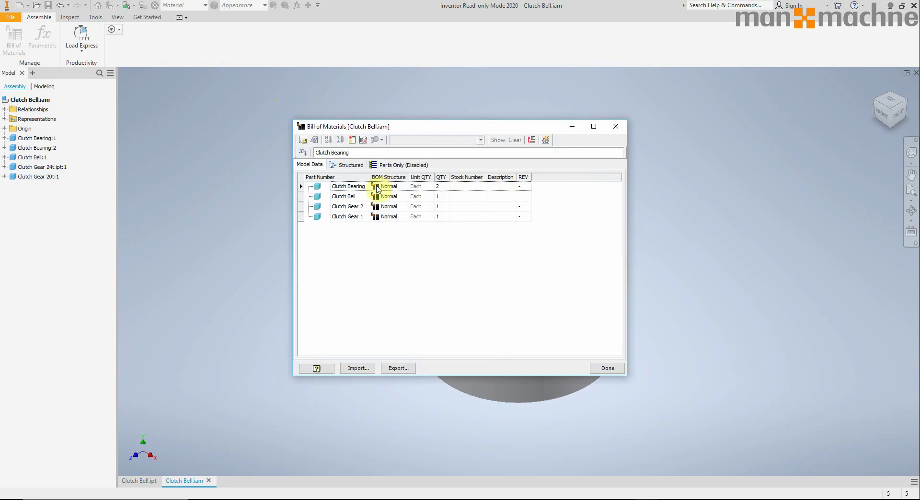
drag(369, 178, 410, 177)
click(481, 188)
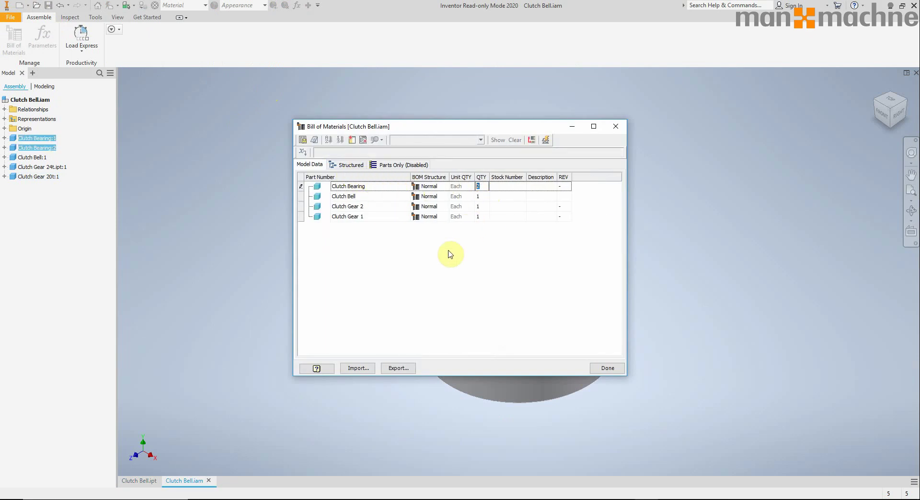
Export the Structured bill of materials as an Excel workbook to BOM.xlsx in the BOM folder and close the Bill of Materials.
click(303, 141)
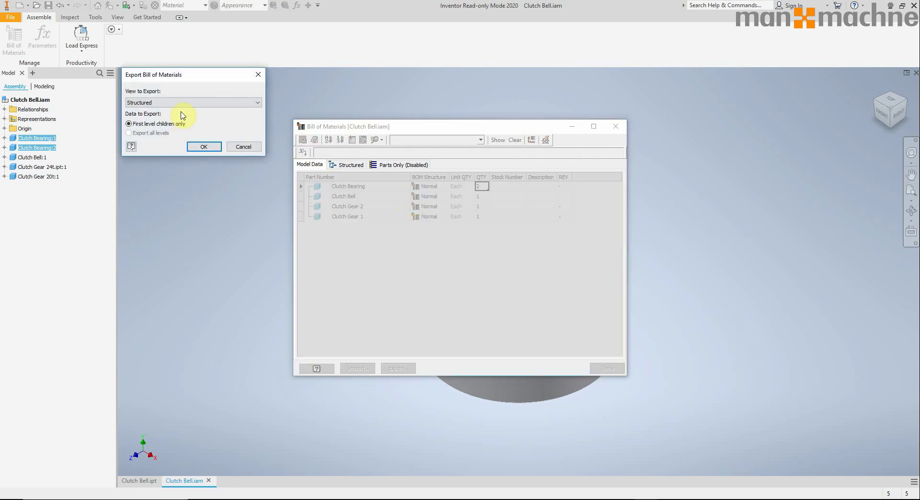
click(183, 102)
click(182, 108)
click(203, 146)
click(508, 328)
click(484, 315)
text(bom)
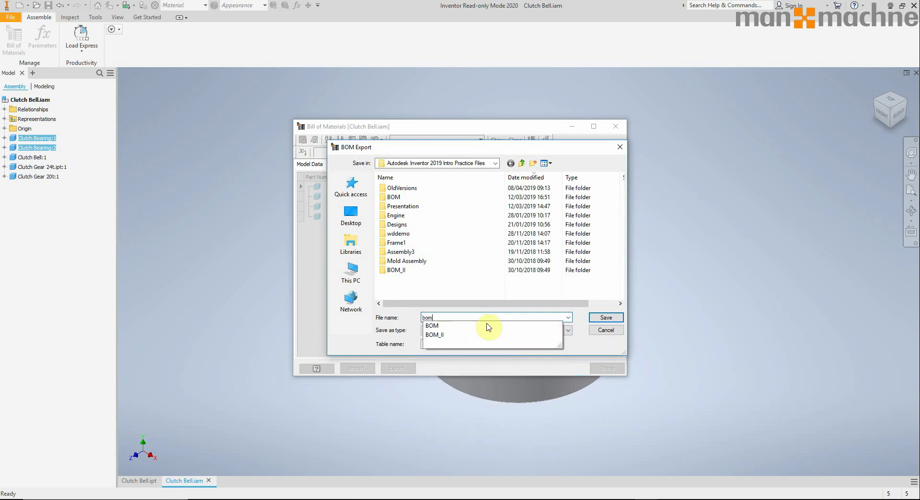
click(593, 319)
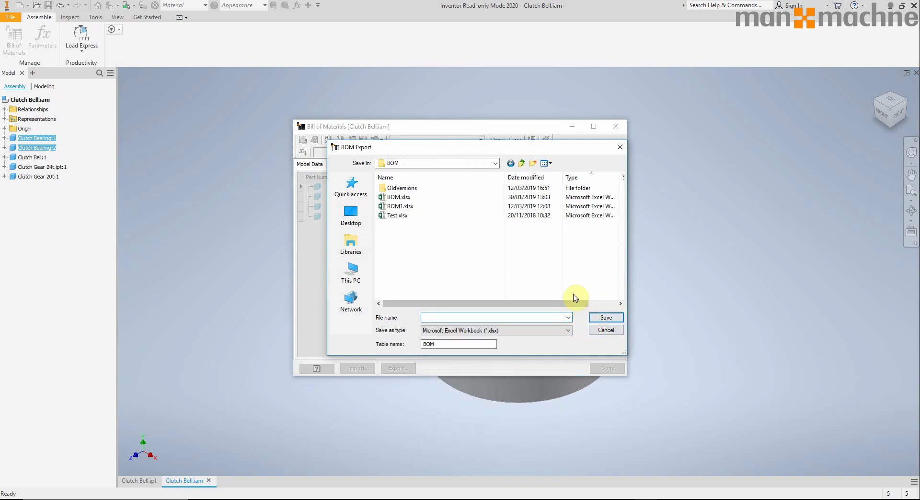
click(397, 197)
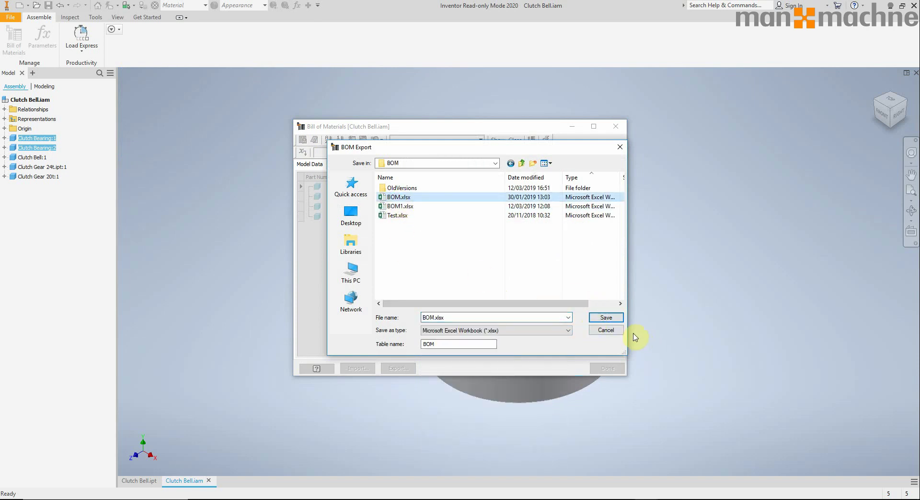
click(618, 321)
click(495, 255)
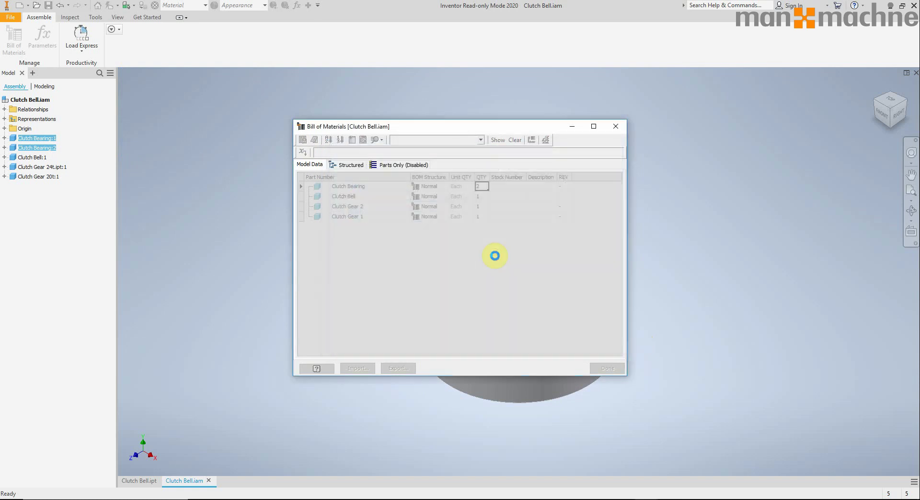
key(Escape)
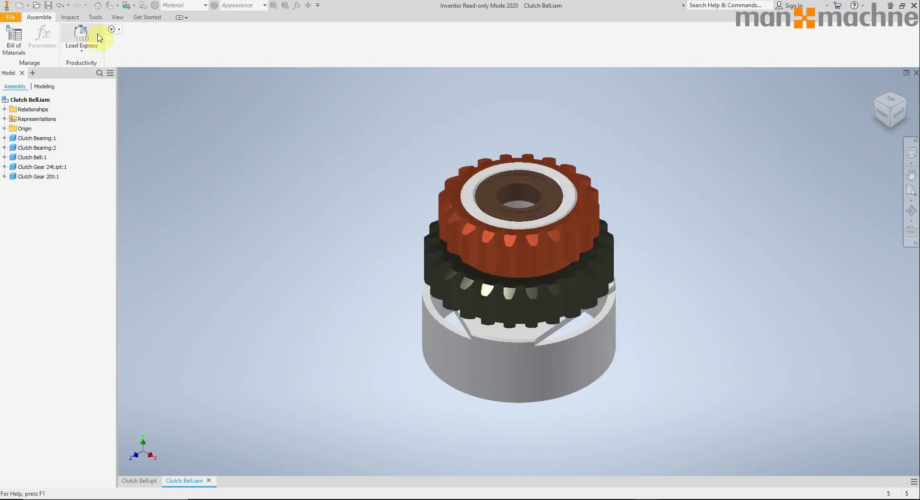
Open the drawing Part1.idw from the practice files folder.
click(36, 6)
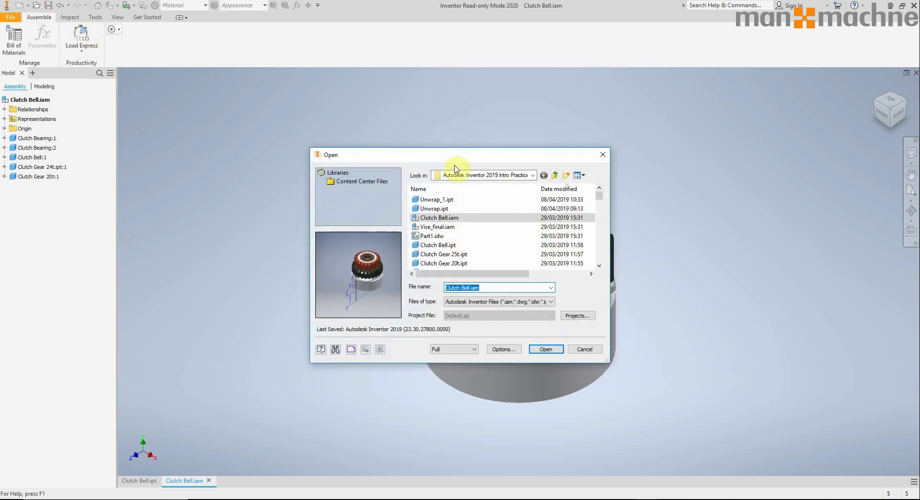
click(440, 236)
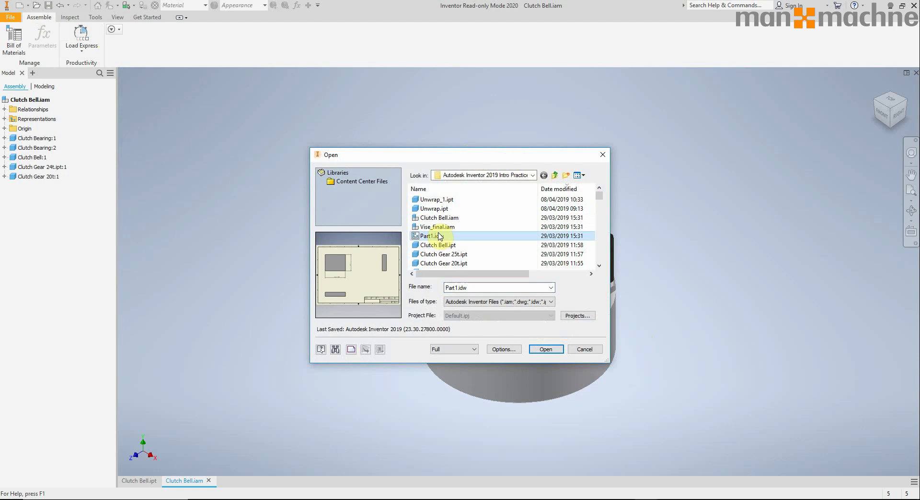
click(546, 348)
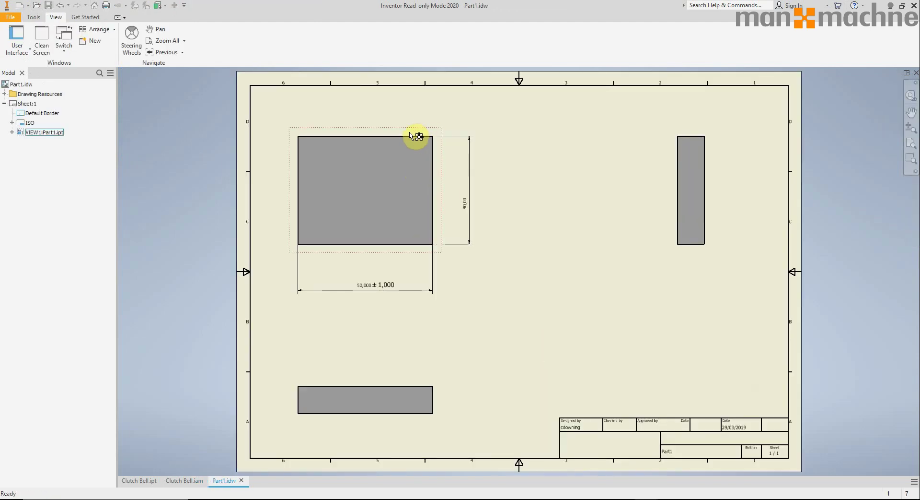
Reposition the drawing's base view on the sheet several times and try moving its projected views.
drag(413, 129, 688, 126)
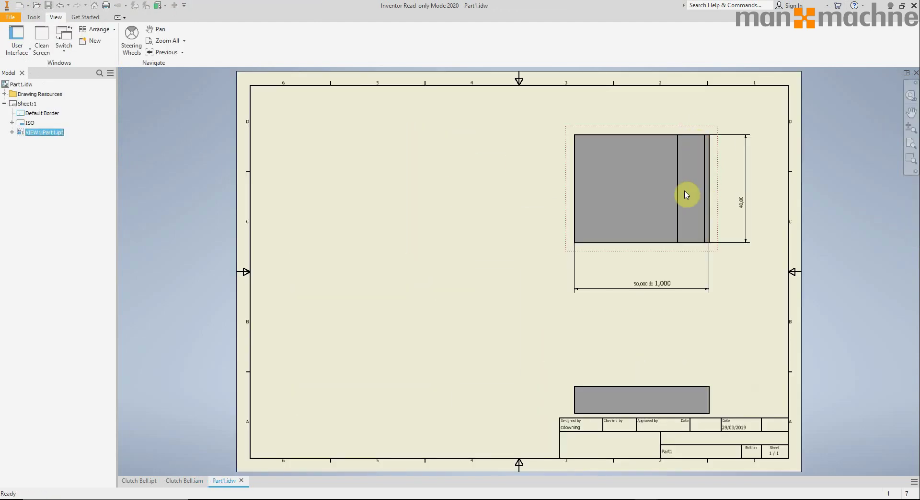
drag(680, 197, 464, 207)
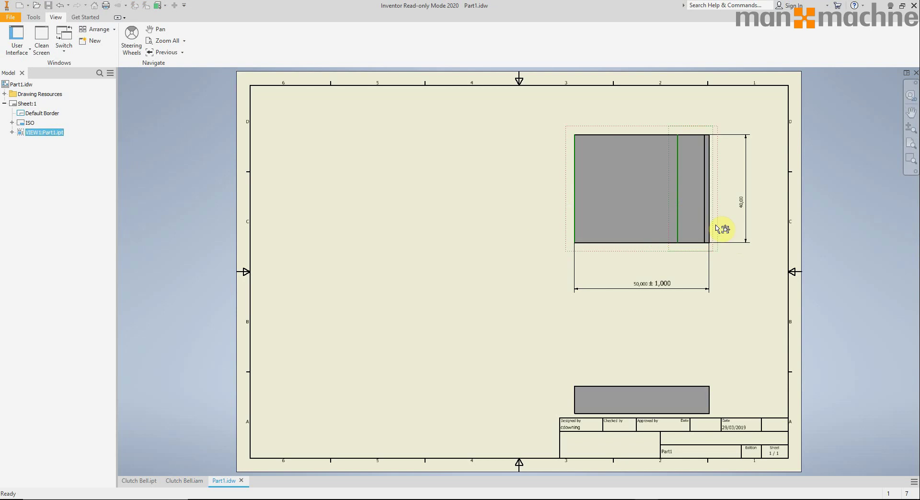
mouse_move(699, 236)
mouse_down()
mouse_move(517, 221)
mouse_move(424, 245)
mouse_up()
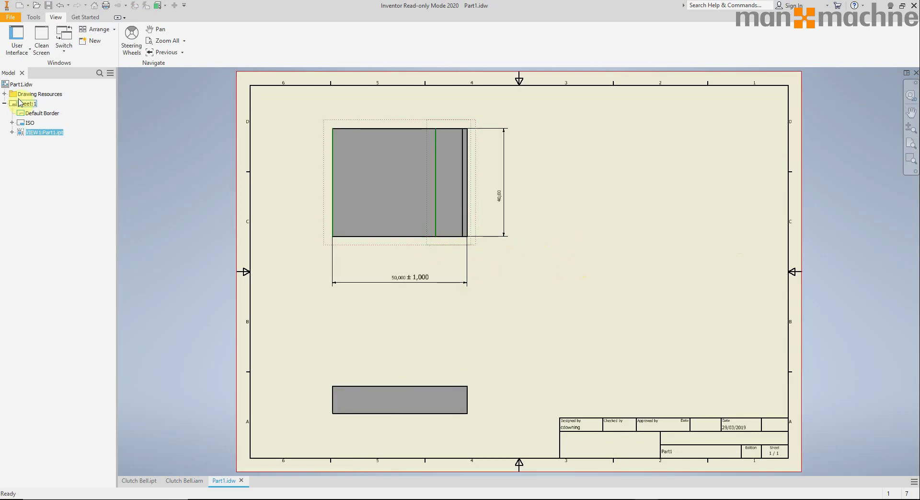
drag(404, 124, 473, 131)
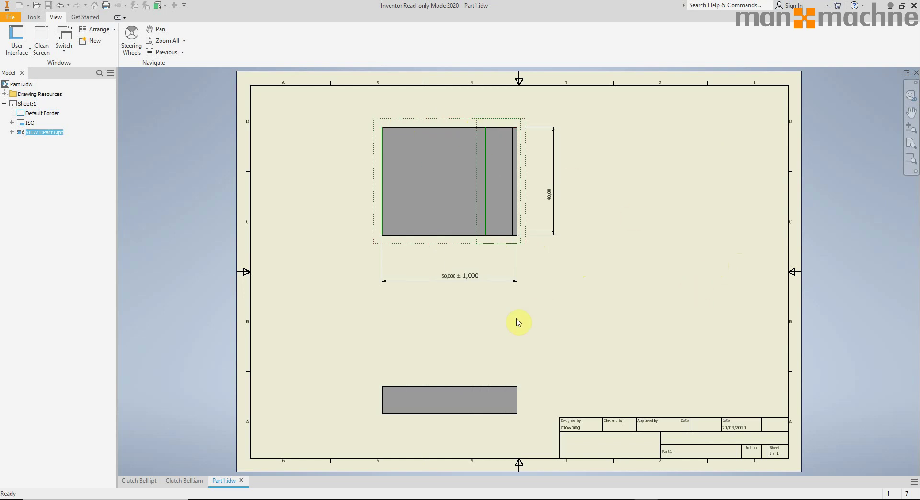
mouse_move(525, 243)
mouse_down()
mouse_move(591, 243)
mouse_move(680, 220)
mouse_move(575, 222)
mouse_move(379, 293)
mouse_up()
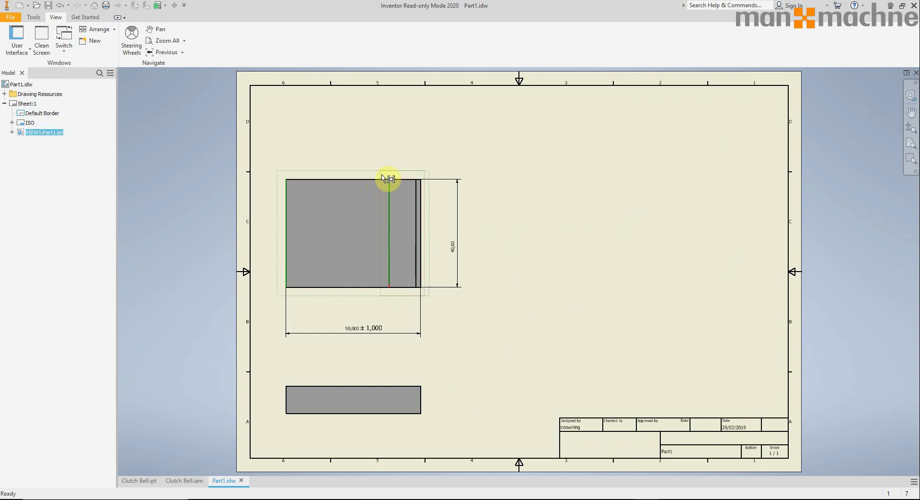
mouse_move(382, 179)
mouse_down()
mouse_move(668, 185)
mouse_move(632, 126)
mouse_up()
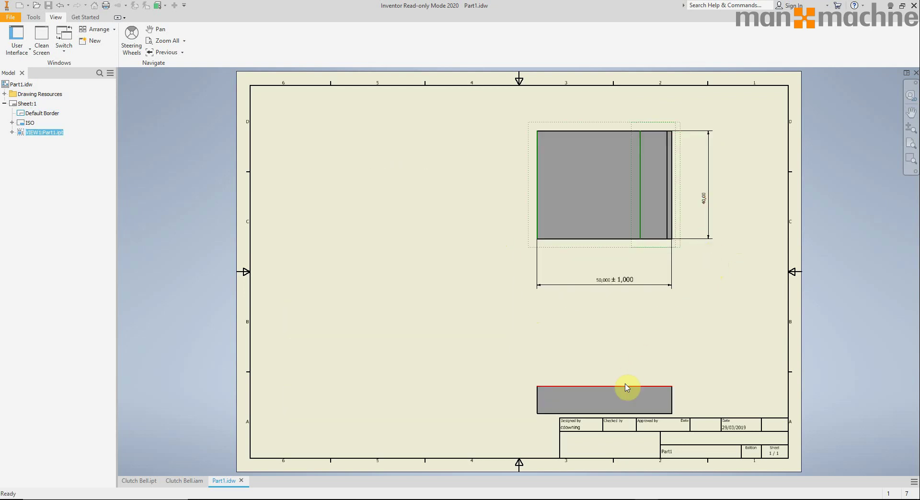
drag(633, 384, 627, 122)
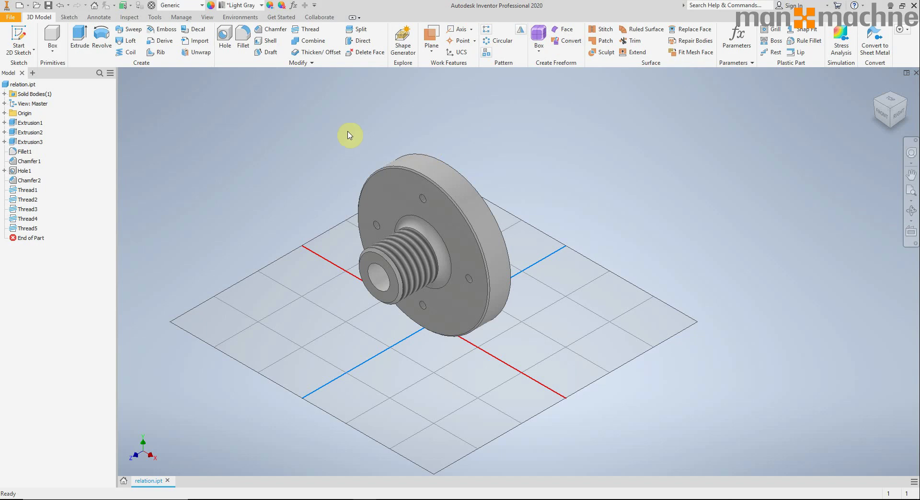
Open Extrusion1 of the relation part for editing and widen its properties panel.
middle_drag(592, 191, 581, 194)
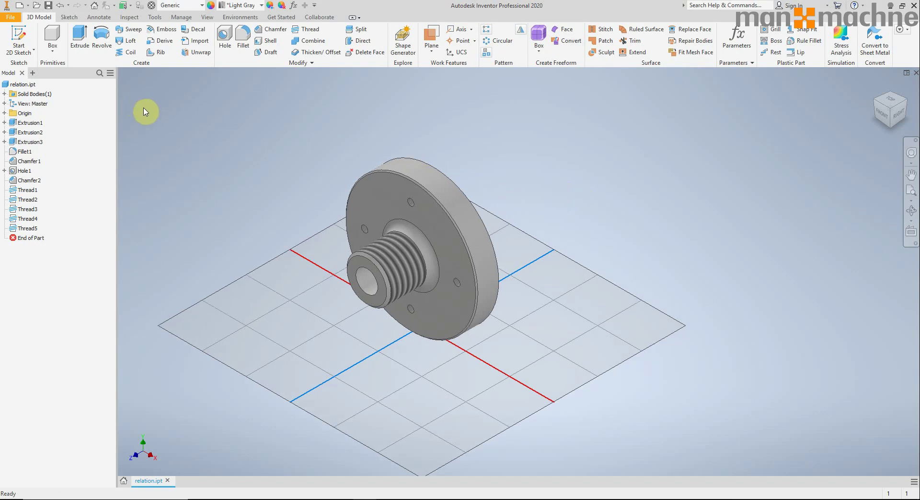
click(73, 141)
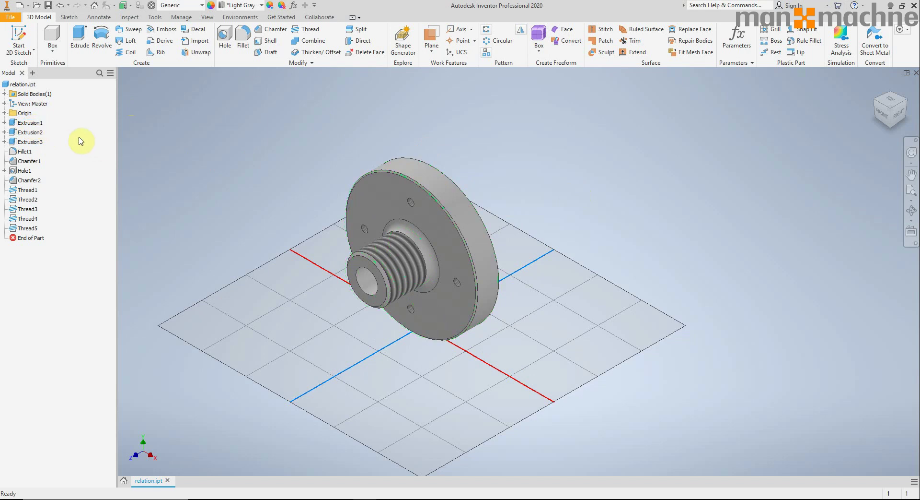
double_click(38, 123)
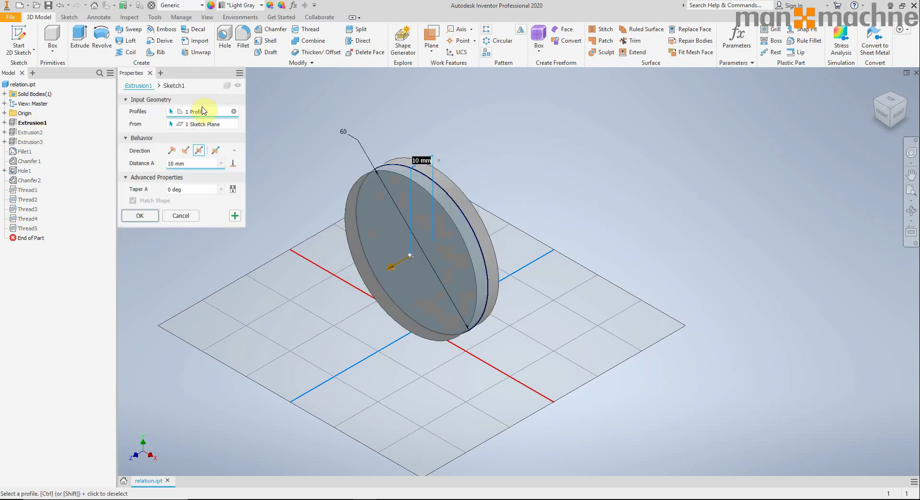
drag(195, 79, 136, 126)
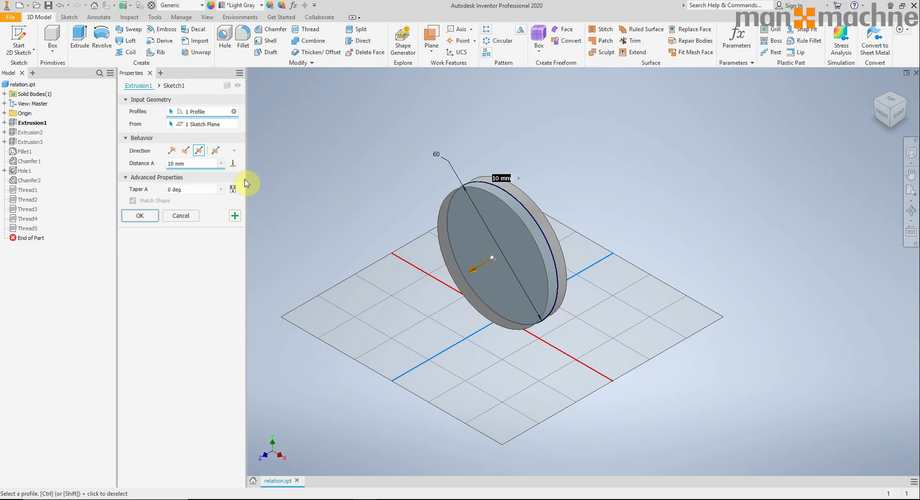
drag(245, 182, 265, 192)
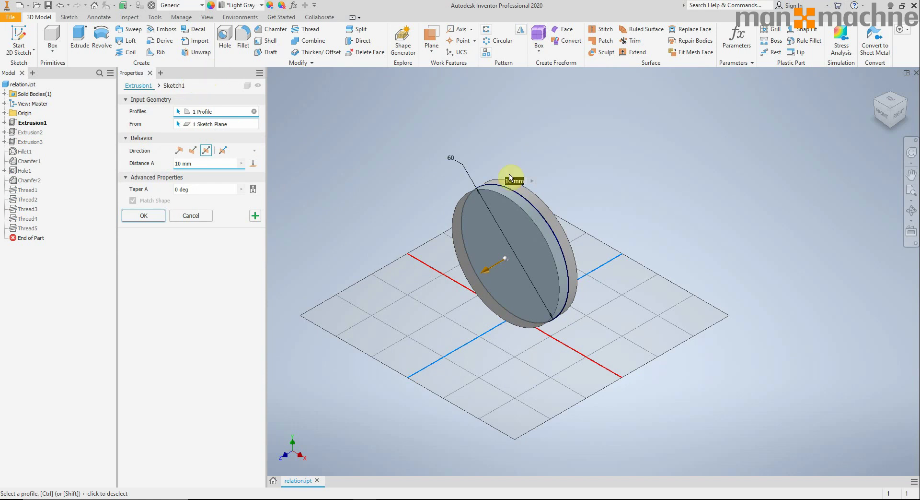
Try the flipped and asymmetric directions on Extrusion1, set the direction to Default and Taper A to 5 deg, and apply the edit.
click(177, 151)
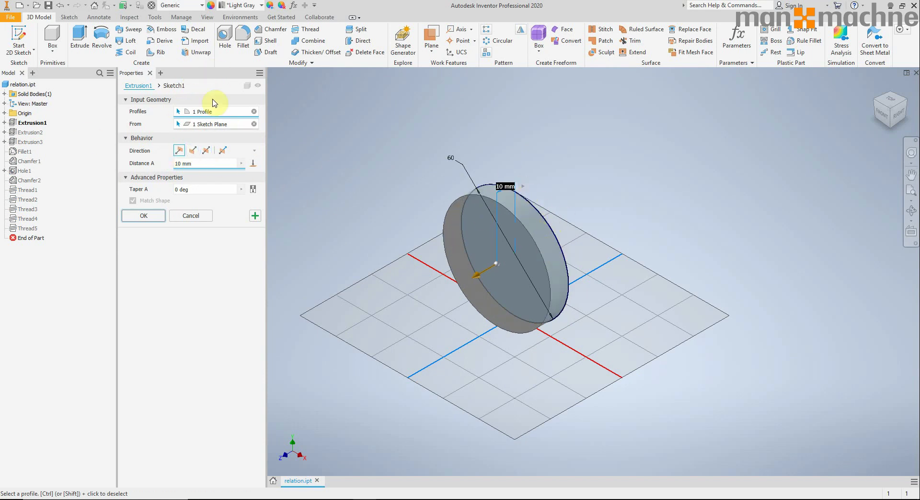
click(192, 150)
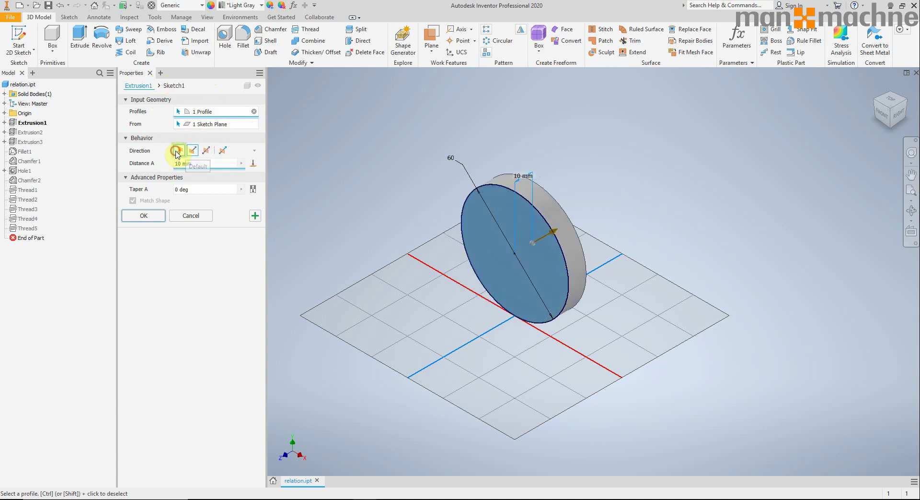
click(177, 151)
click(220, 152)
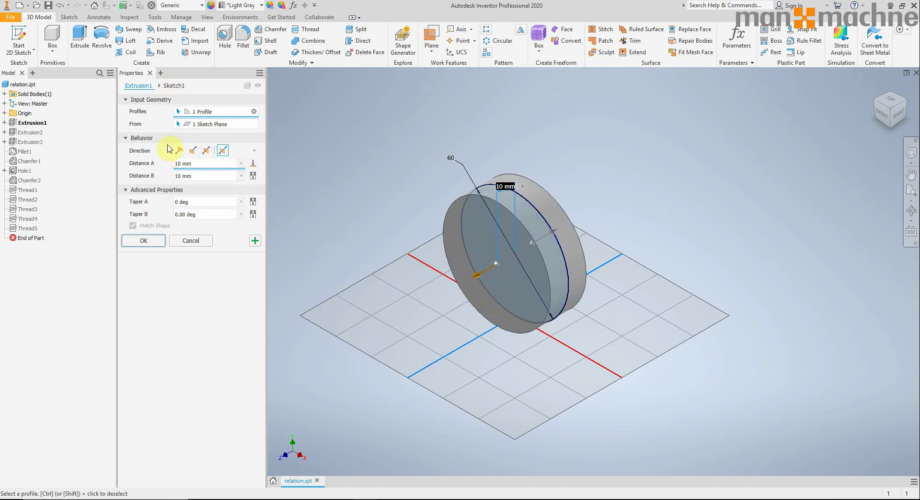
click(177, 151)
click(215, 191)
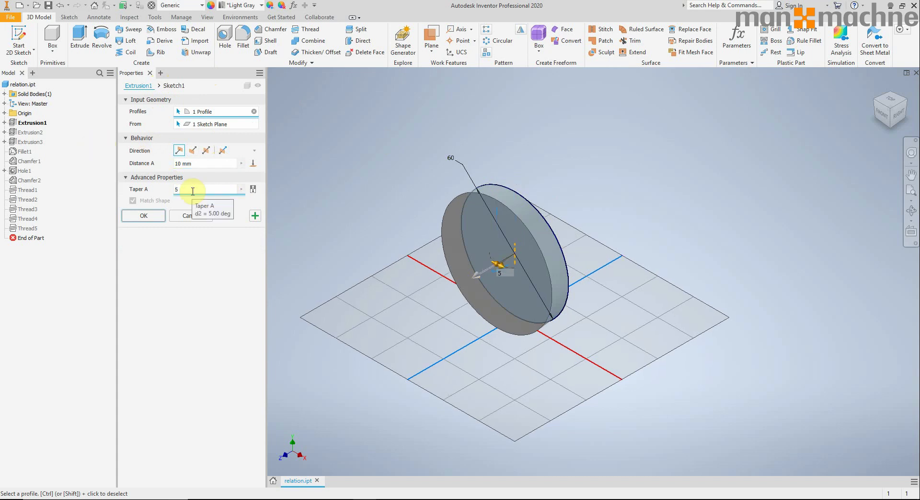
click(157, 221)
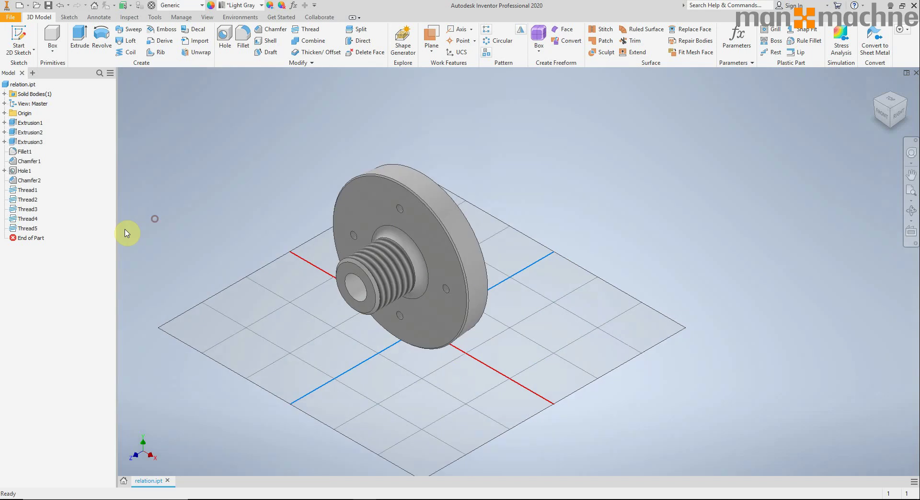
Review the edit dialogs of Chamfer2 and Fillet1 and close each one.
double_click(26, 180)
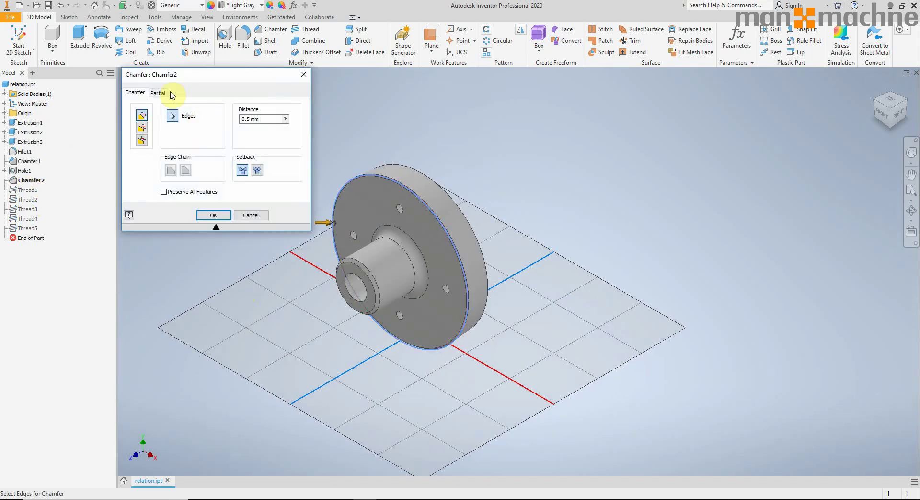
drag(175, 87, 205, 112)
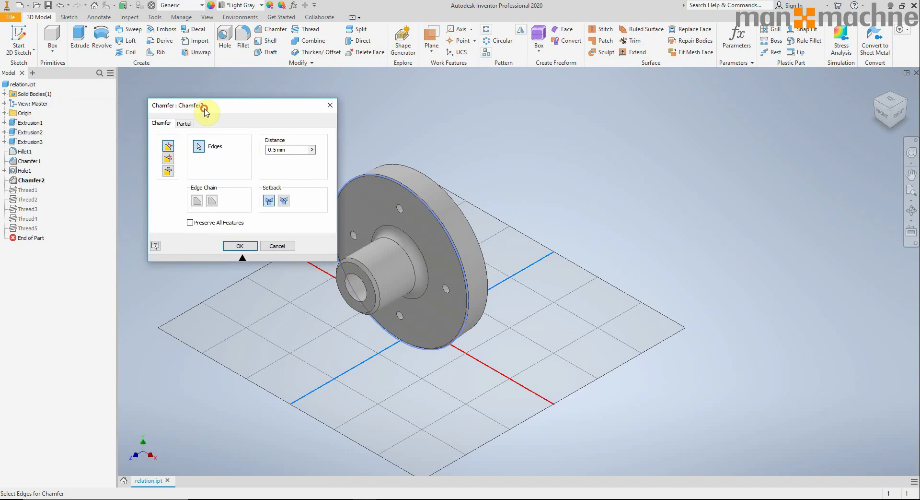
click(331, 107)
double_click(27, 152)
click(339, 74)
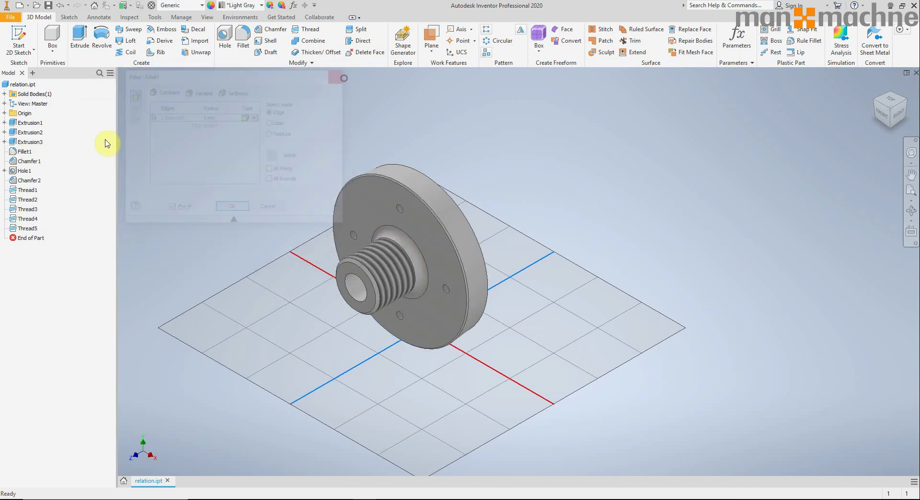
Compare the property panels of Hole1 and Extrusion1.
double_click(27, 171)
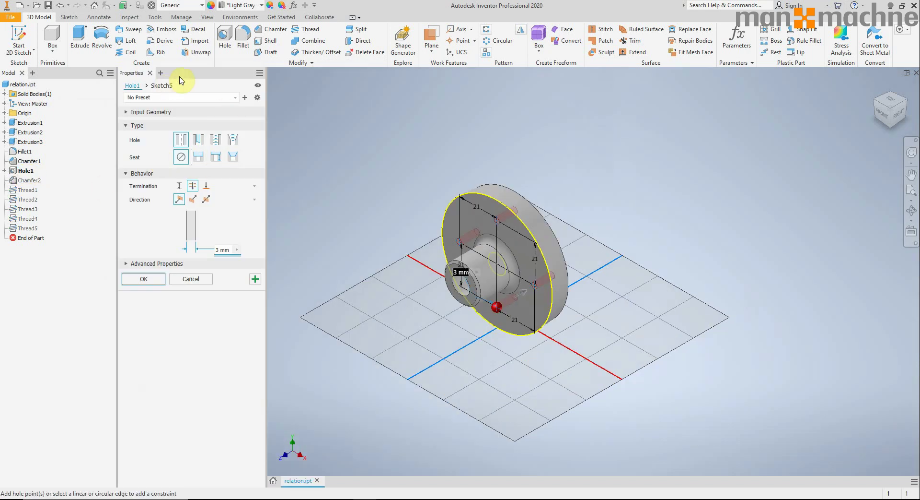
click(159, 281)
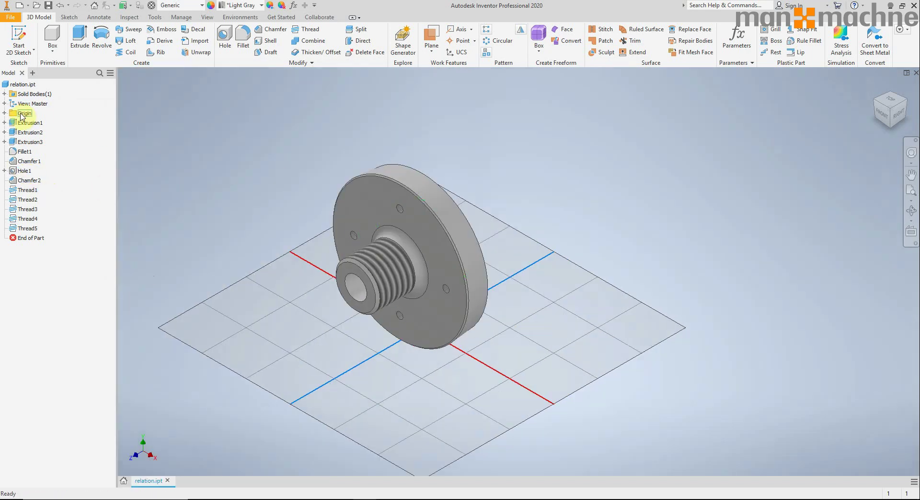
double_click(20, 126)
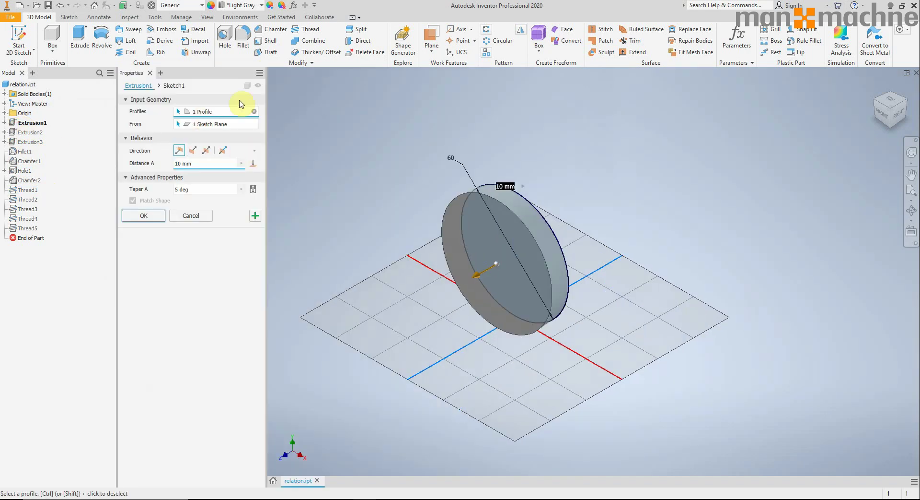
click(154, 216)
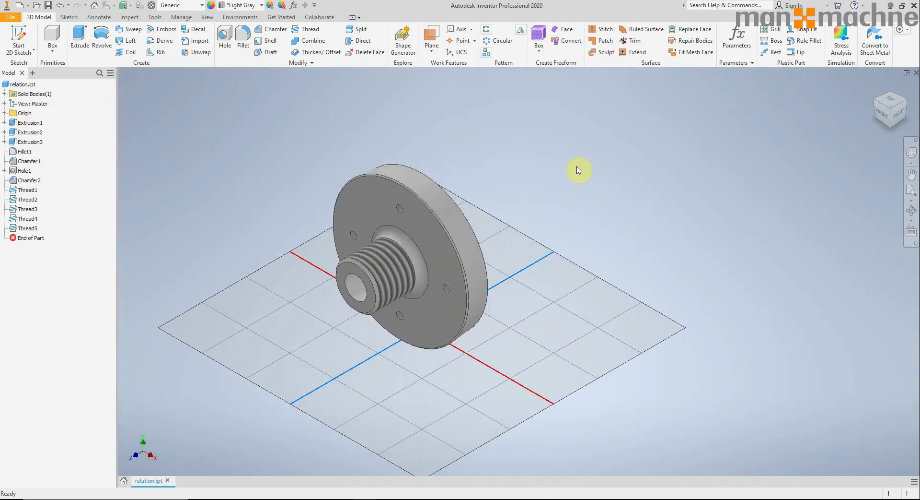
double_click(27, 191)
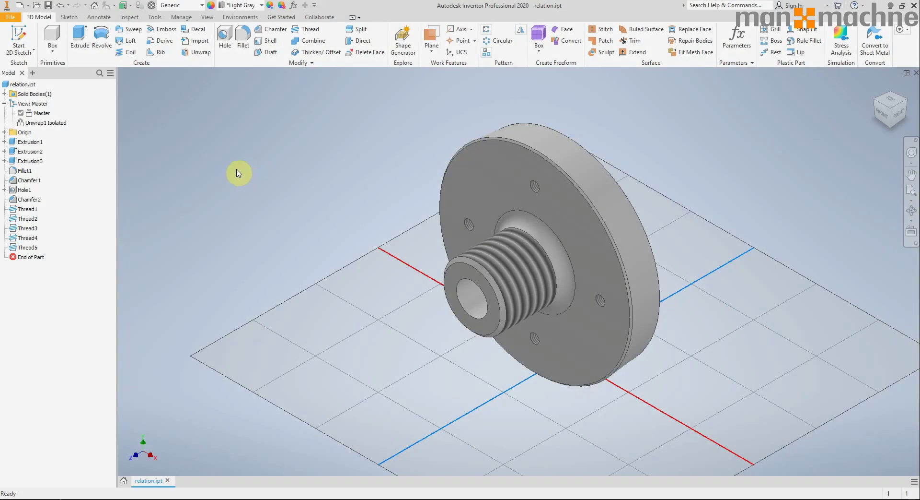
Unwrap the flange's flat back face together with its outer cylindrical face, keeping Auto Face Chain, Position at Origin and Merge Result Body enabled.
click(192, 54)
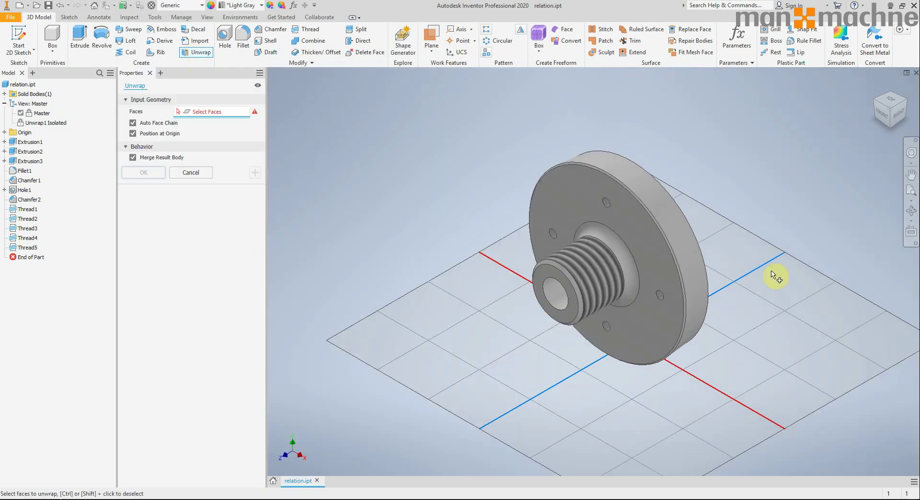
shift+middle_drag(774, 279, 662, 247)
click(660, 249)
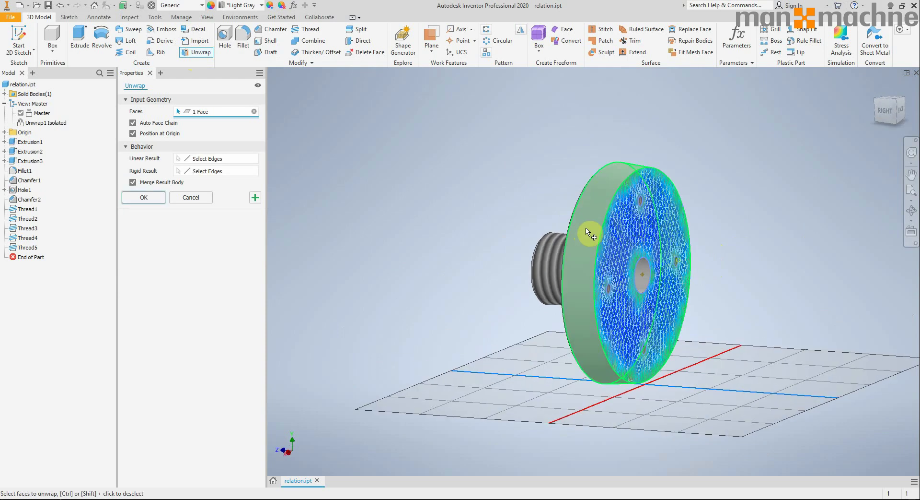
shift+middle_drag(773, 279, 791, 305)
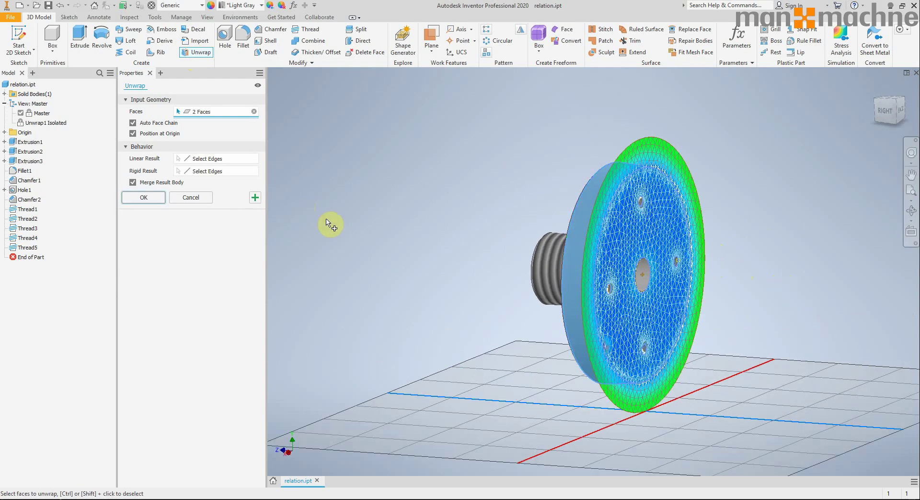
middle_drag(735, 318, 515, 169)
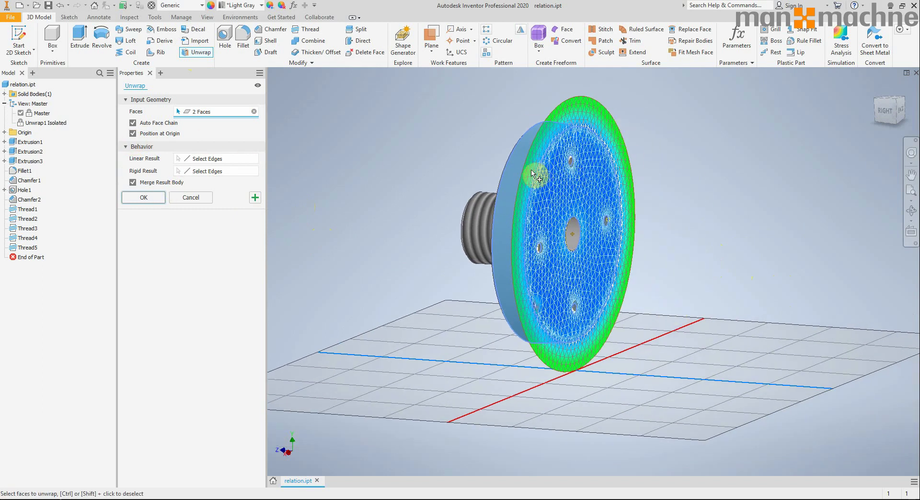
click(148, 198)
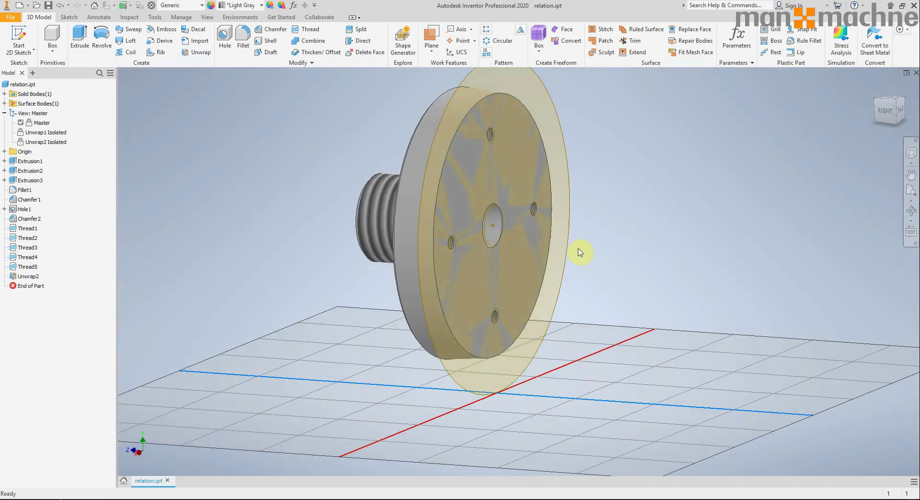
Thicken the unwrapped surface by 1 mm and delete the resulting thicken feature.
click(16, 279)
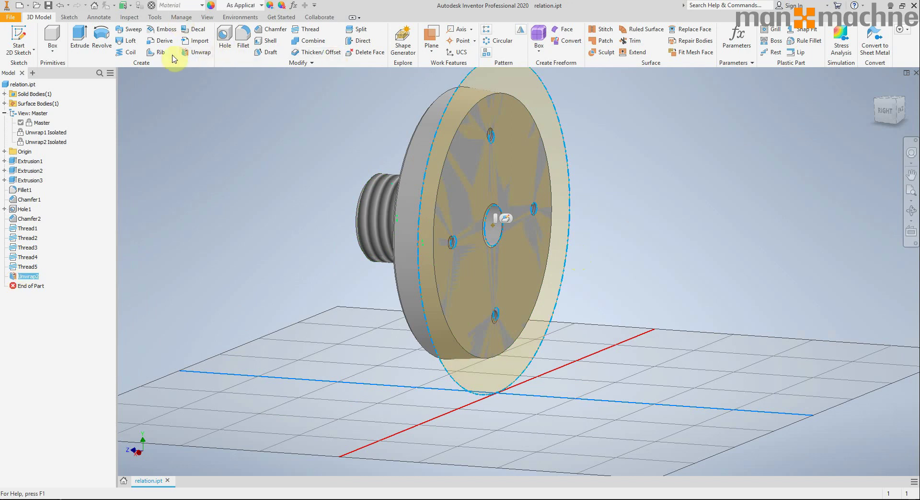
click(319, 52)
click(551, 108)
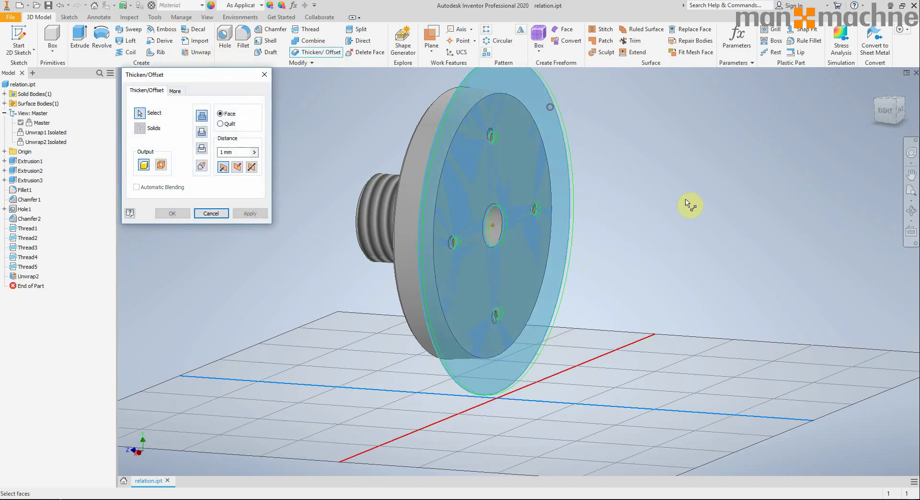
click(173, 213)
middle_drag(583, 264, 541, 311)
right_click(21, 286)
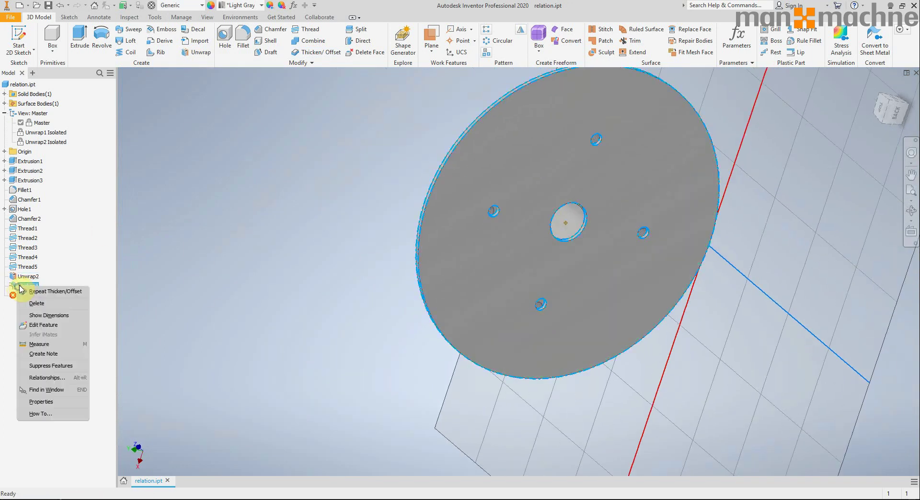
click(37, 303)
Activate the Unwrap2 Isolated view and create a new drawing with a base view of the part.
shift+middle_drag(723, 319, 666, 370)
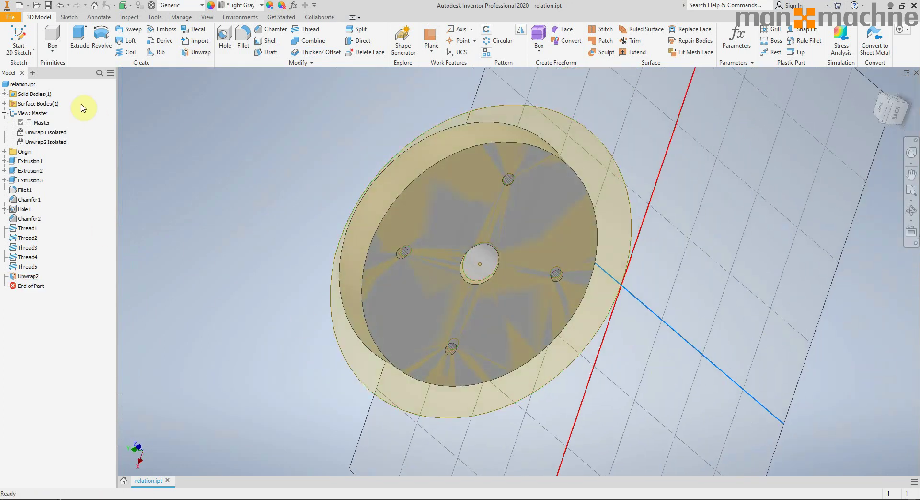
double_click(47, 142)
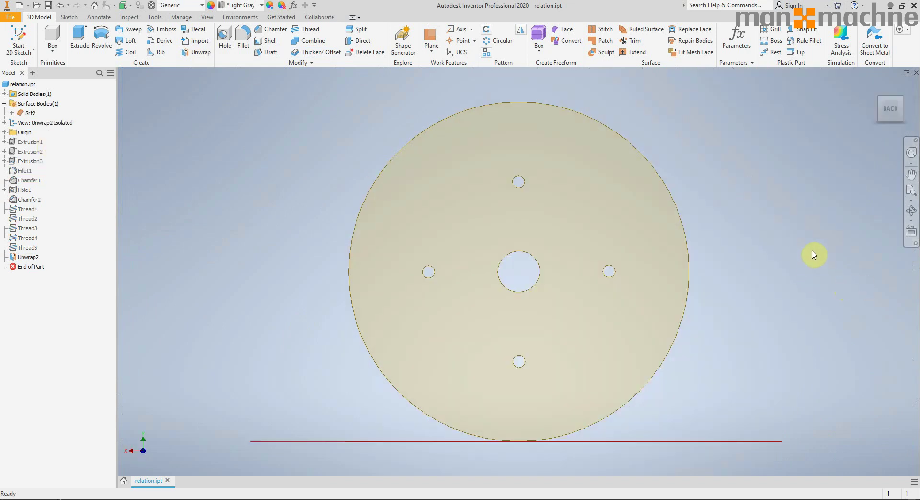
right_click(9, 85)
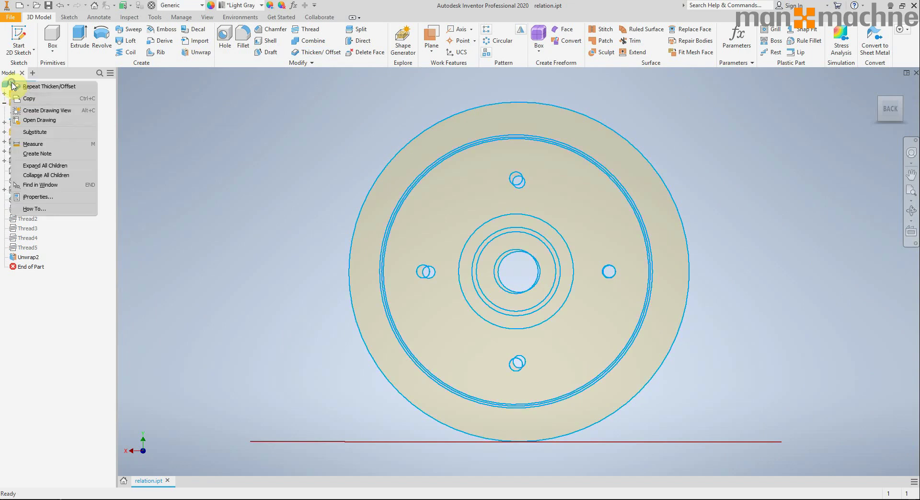
click(36, 111)
double_click(328, 175)
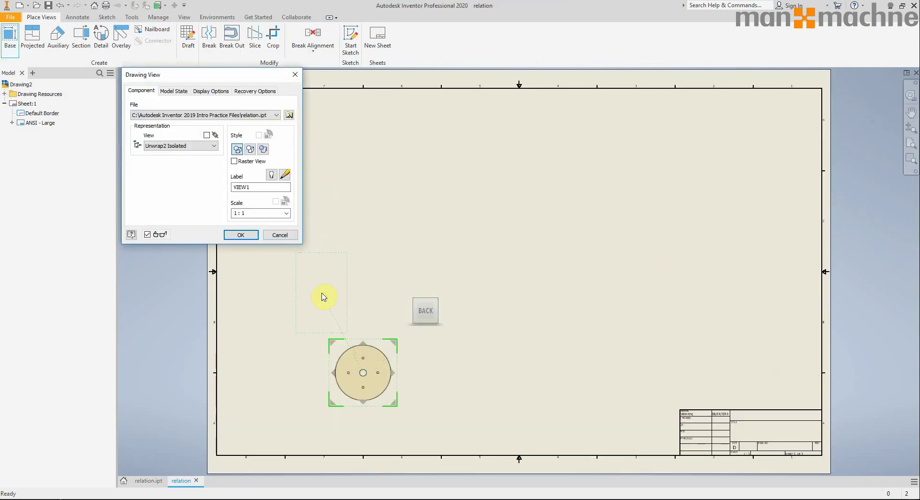
Scale the base view to 2:1, move it to the middle of the sheet and place a projected isometric view at its upper right.
click(286, 213)
click(242, 240)
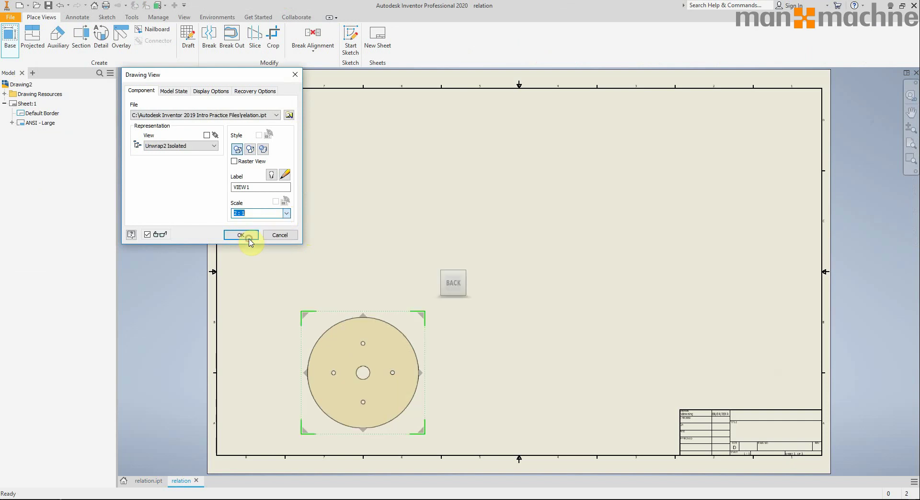
drag(394, 306, 554, 205)
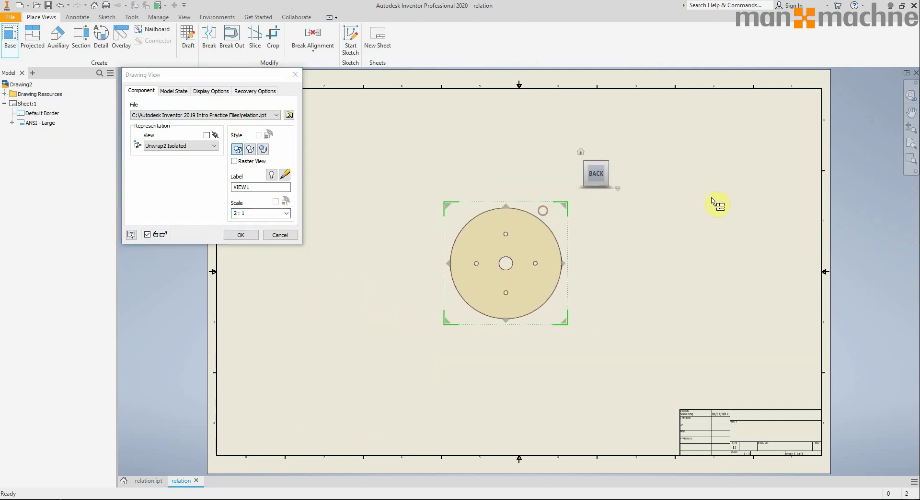
click(720, 198)
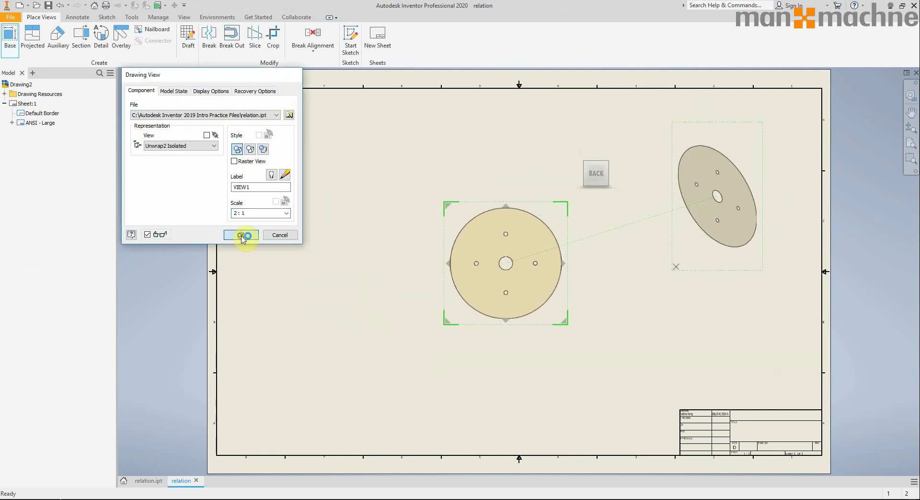
click(242, 235)
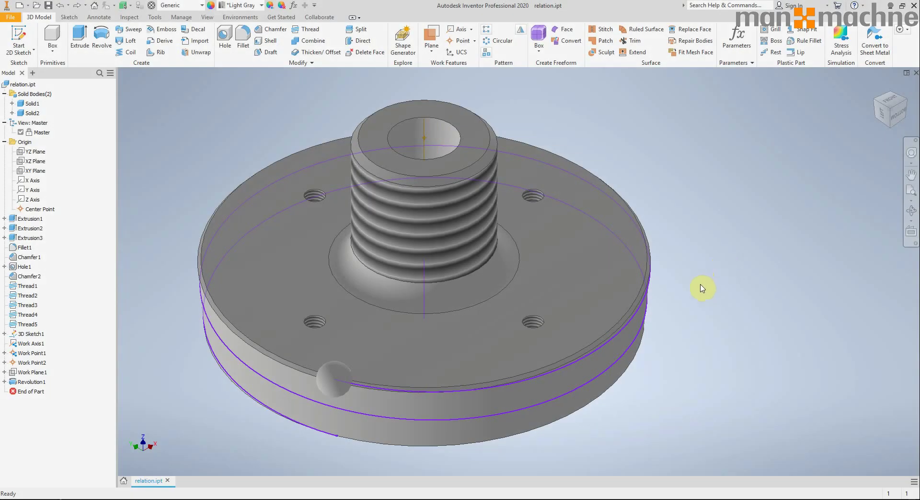
Sweep the small ball-shaped solid as the toolbody along the helical curve around the flange's rim, with the flange body as the target solid.
click(133, 30)
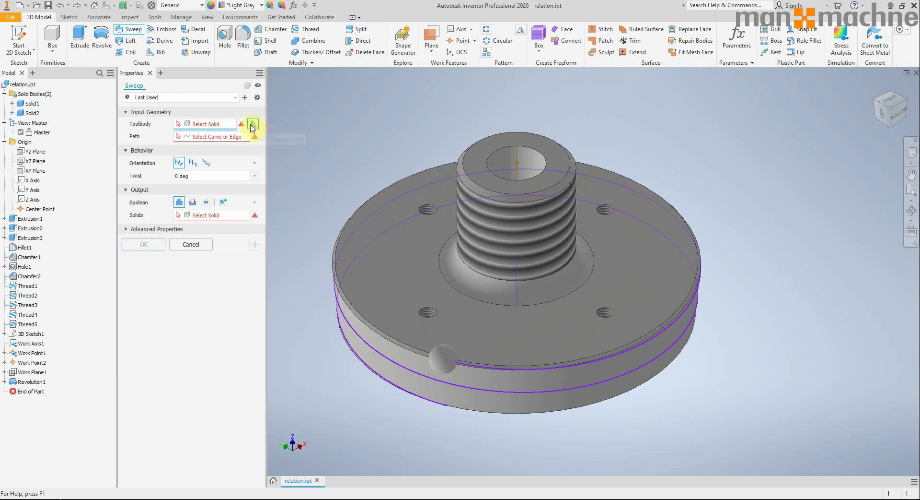
click(252, 126)
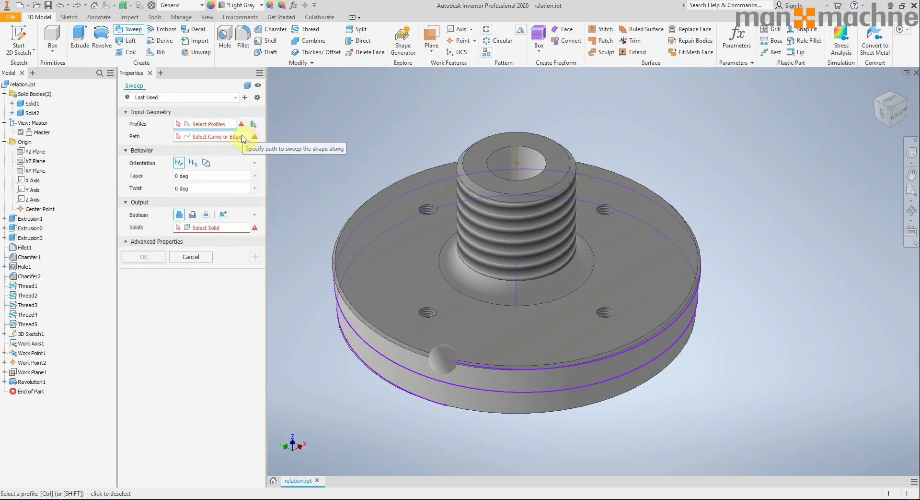
click(254, 126)
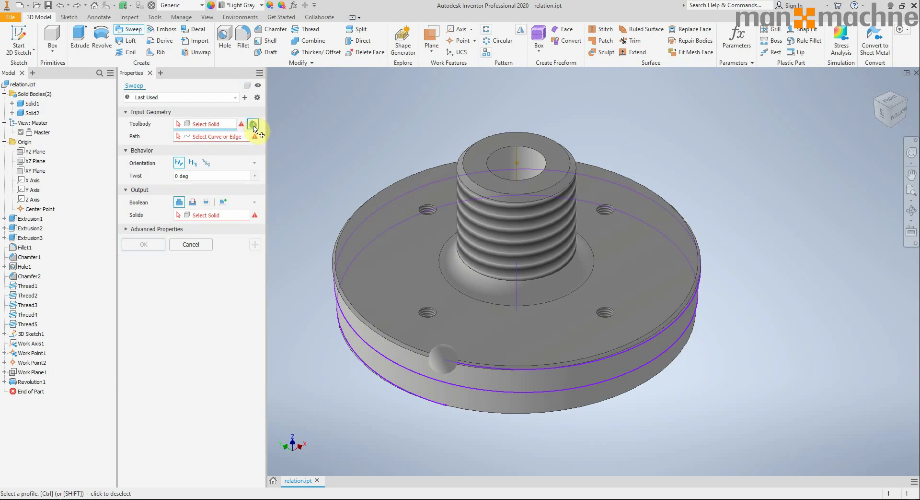
click(450, 355)
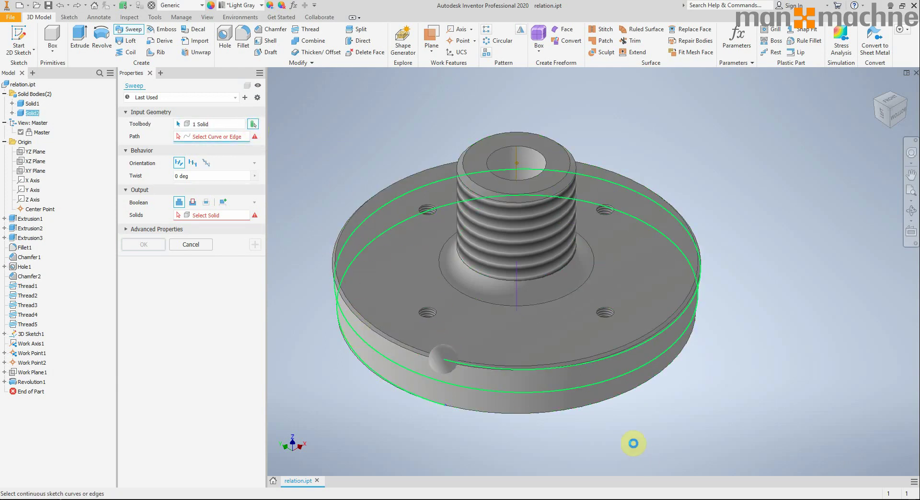
click(187, 177)
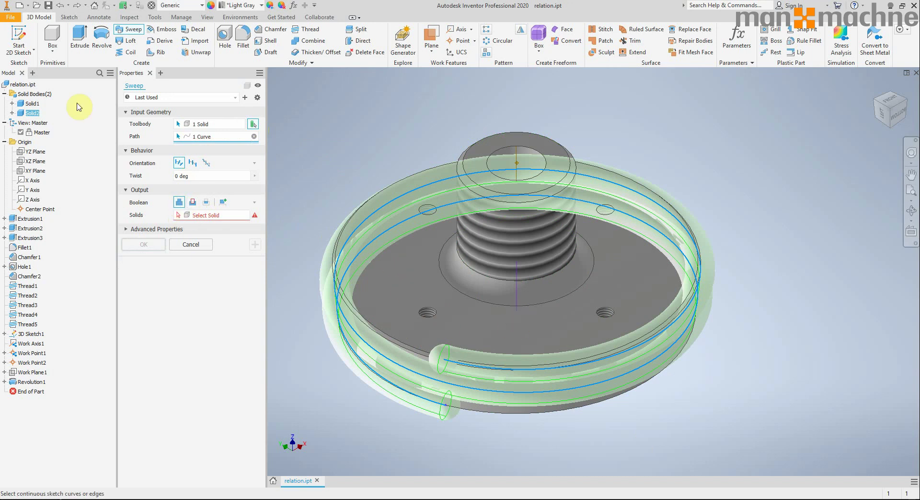
click(182, 219)
click(455, 304)
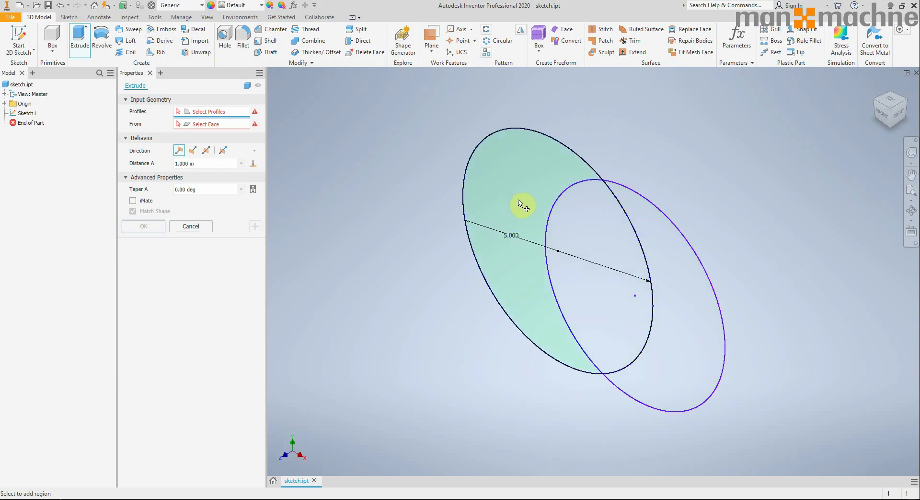
Switch to the Inventor 2019 window and select the overlap and the neighbouring region of the two circles as Extrude profiles.
key(super+Tab)
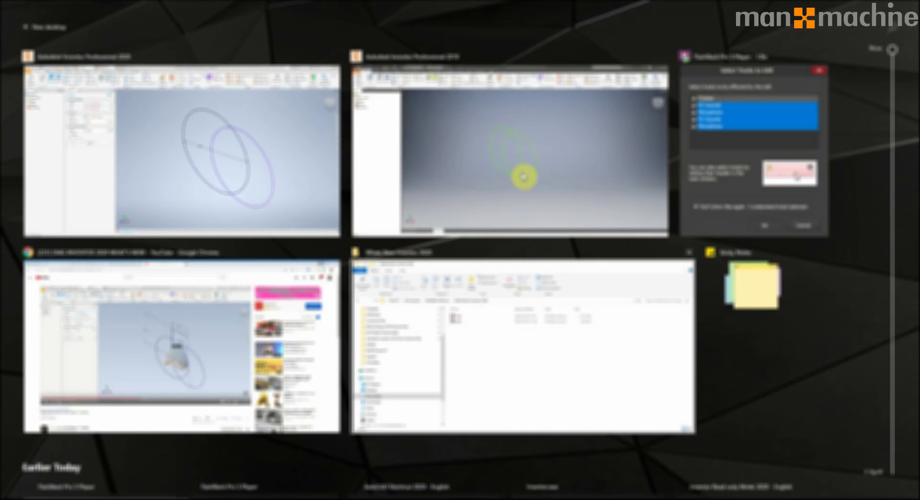
click(524, 178)
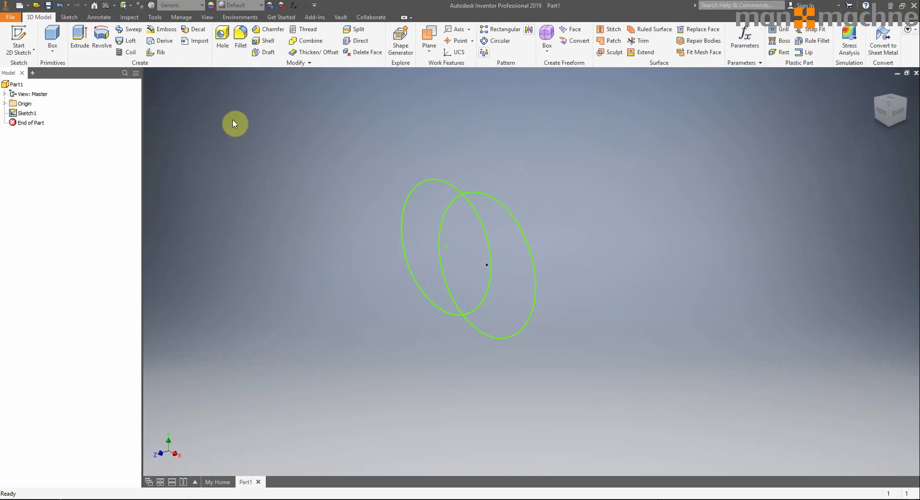
click(79, 39)
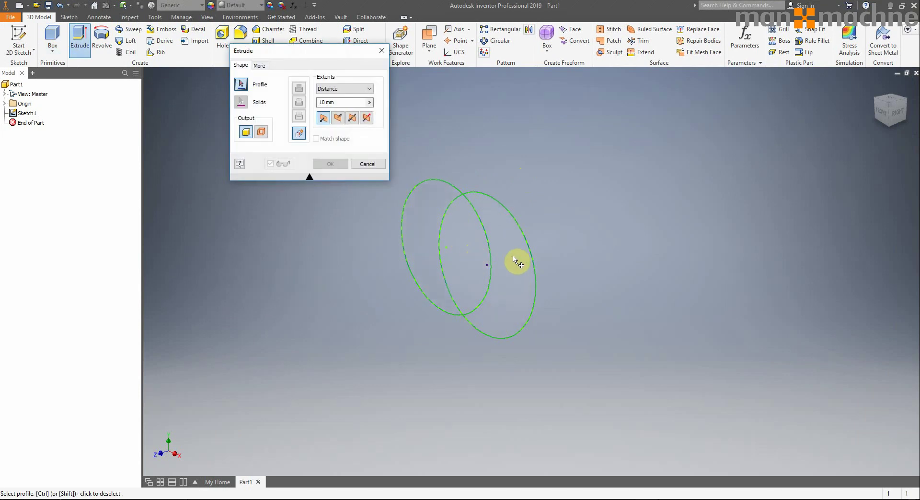
click(475, 263)
click(510, 298)
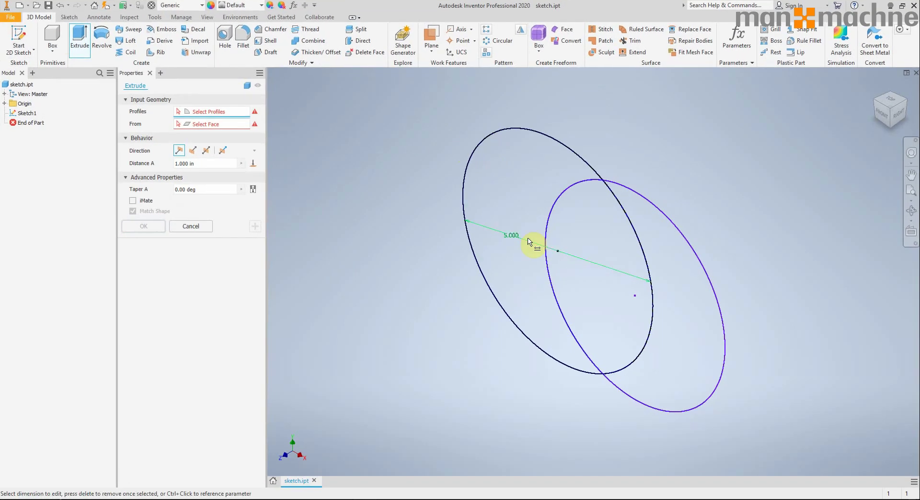
Try a 1 in extrusion of all three regions formed by the two overlapping circles, then discard it.
click(603, 242)
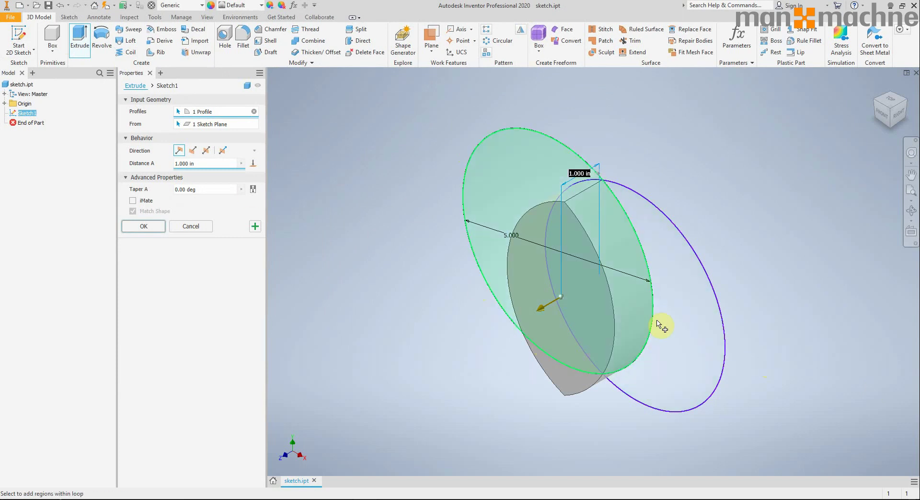
click(683, 335)
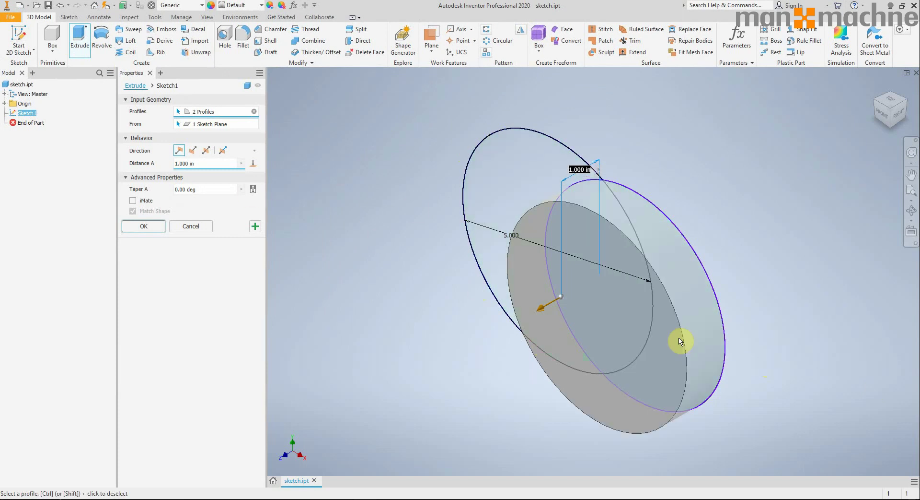
click(528, 181)
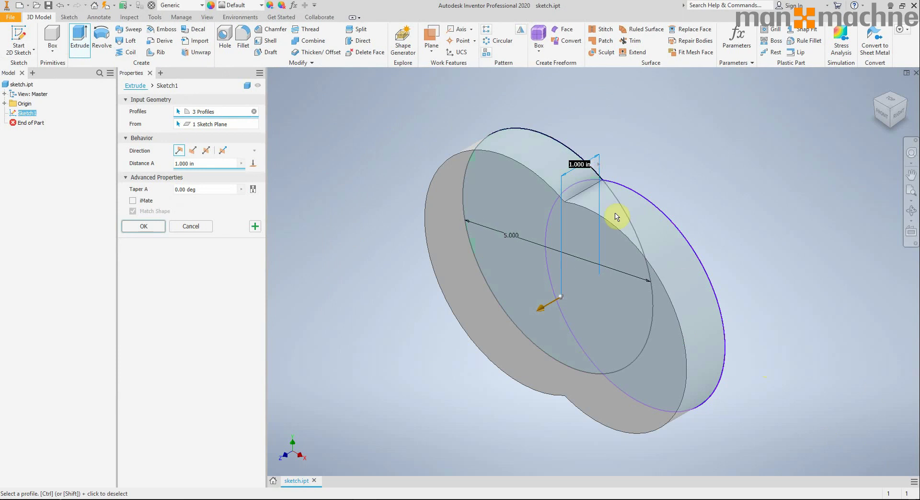
click(190, 229)
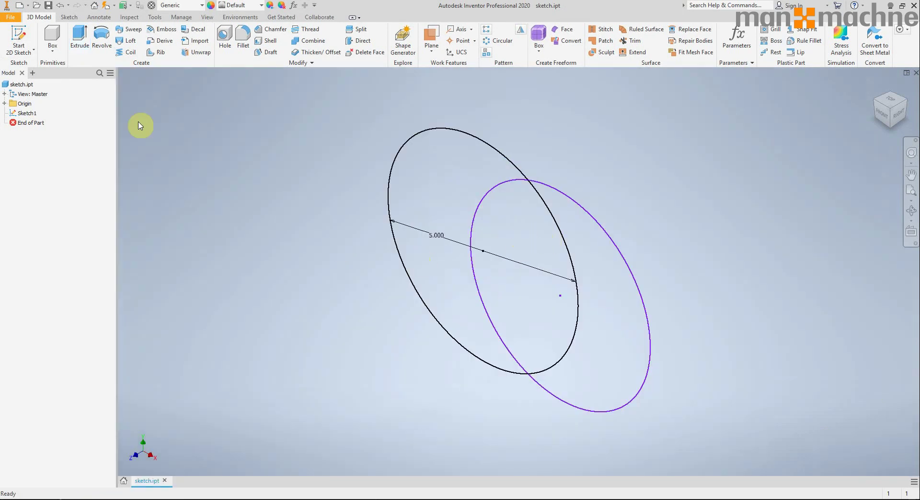
Extrude only the overlapping region of the two circles by 1 in.
click(80, 37)
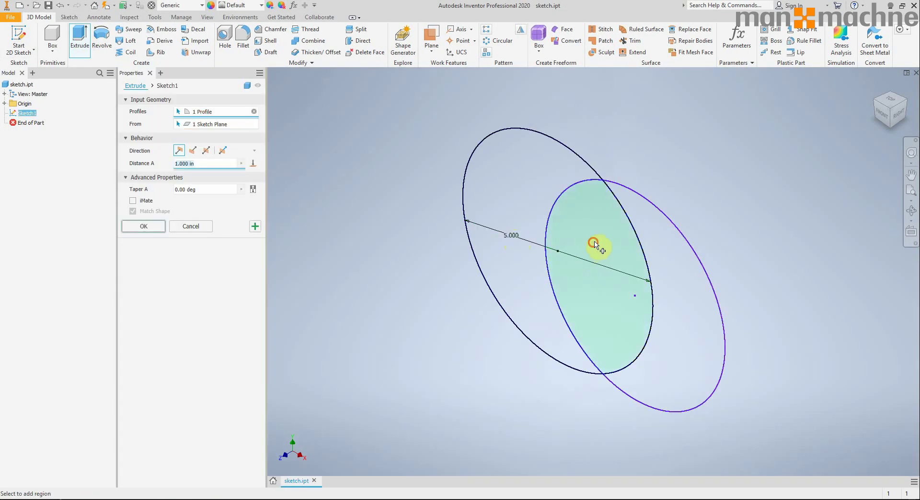
click(590, 255)
click(140, 226)
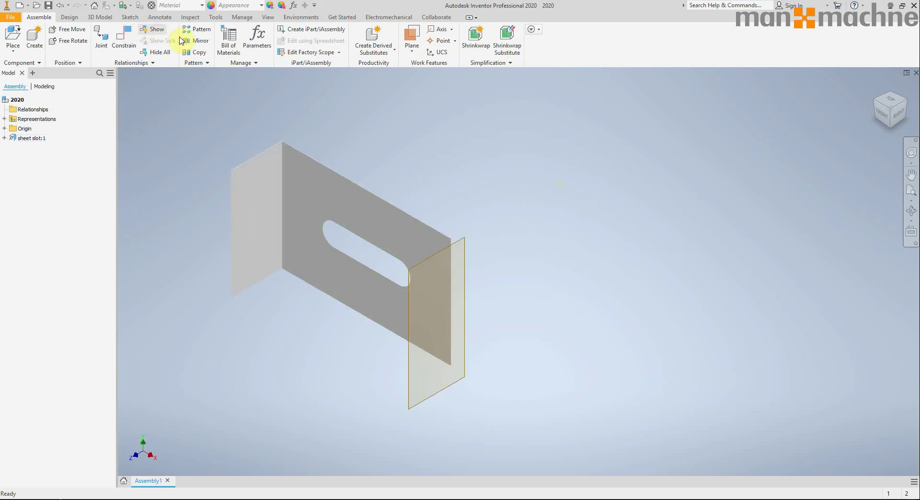
Mirror the sheet slot component about its work plane into the assembly as sheet slot_MIR.ipt, keeping Mirror Relationships and Link Sheet Metal Styles enabled.
click(197, 42)
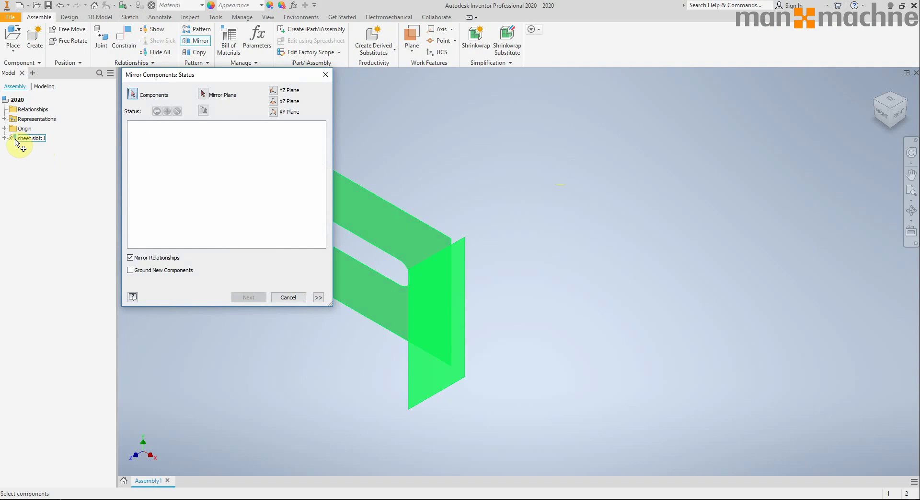
click(23, 139)
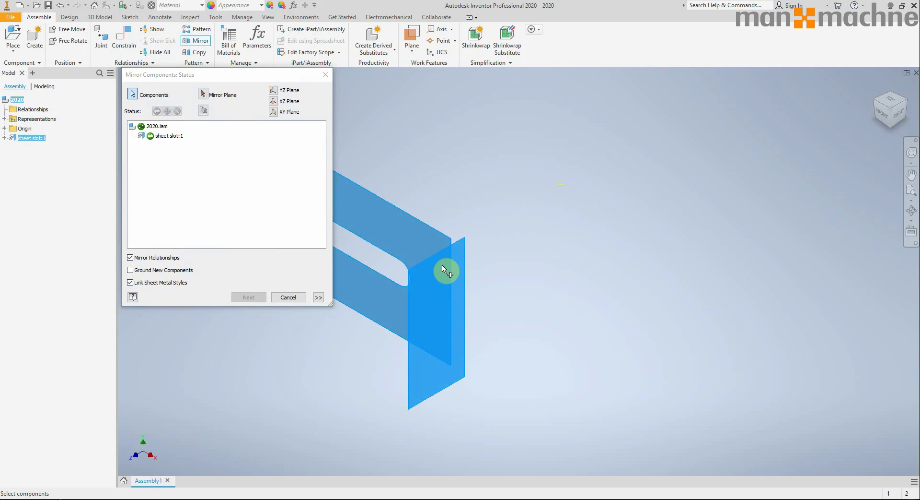
click(202, 94)
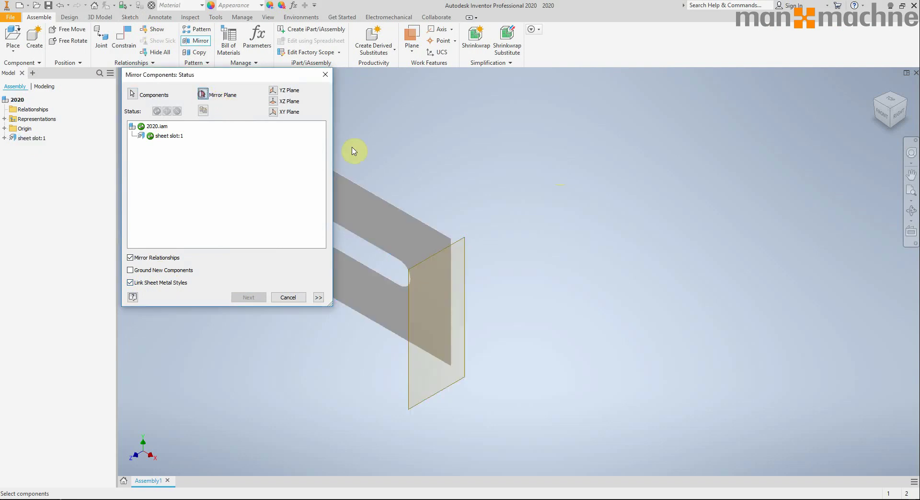
click(460, 245)
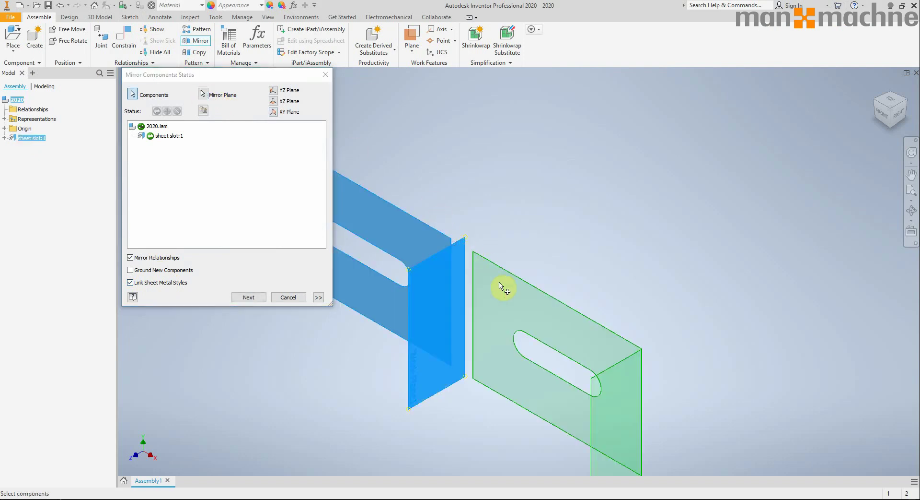
click(252, 298)
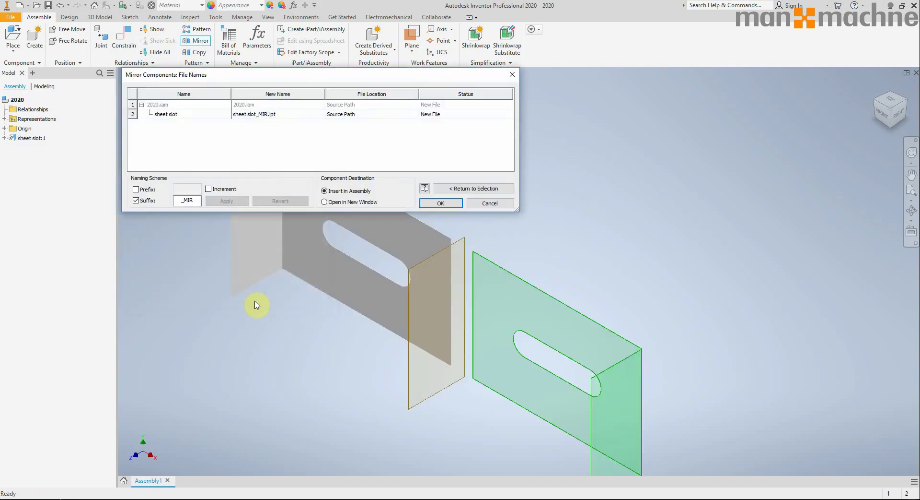
click(439, 204)
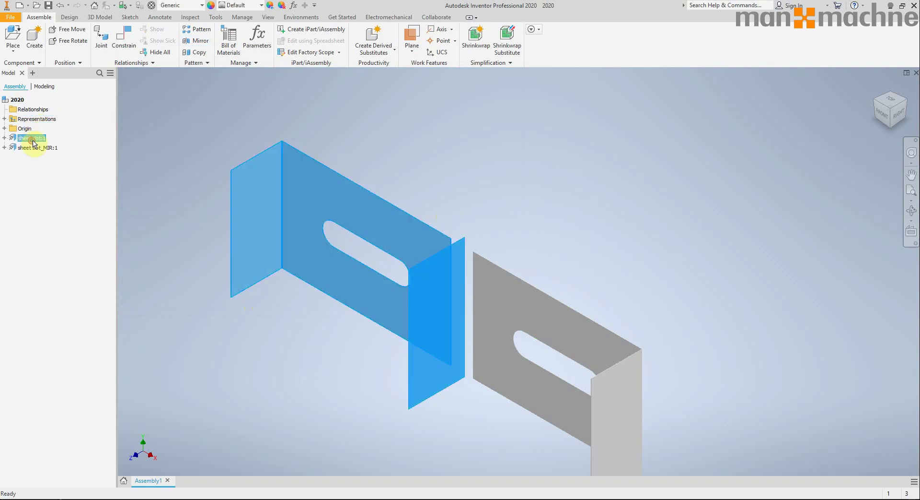
Edit the original sheet slot component in place and open the slot extrusion's Sketch3 for editing.
double_click(43, 139)
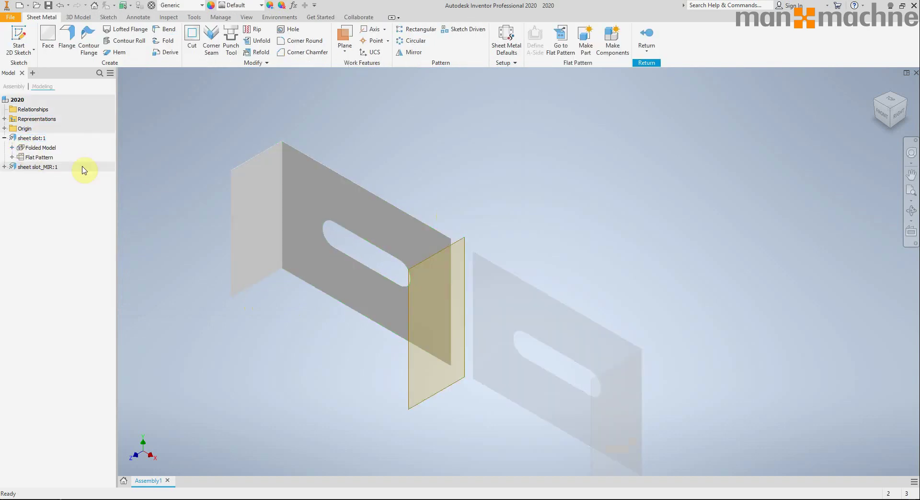
click(11, 157)
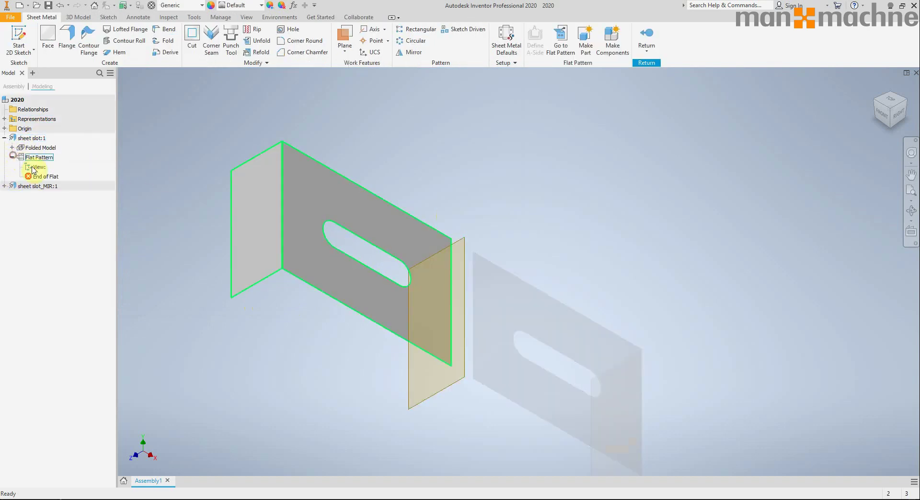
click(11, 147)
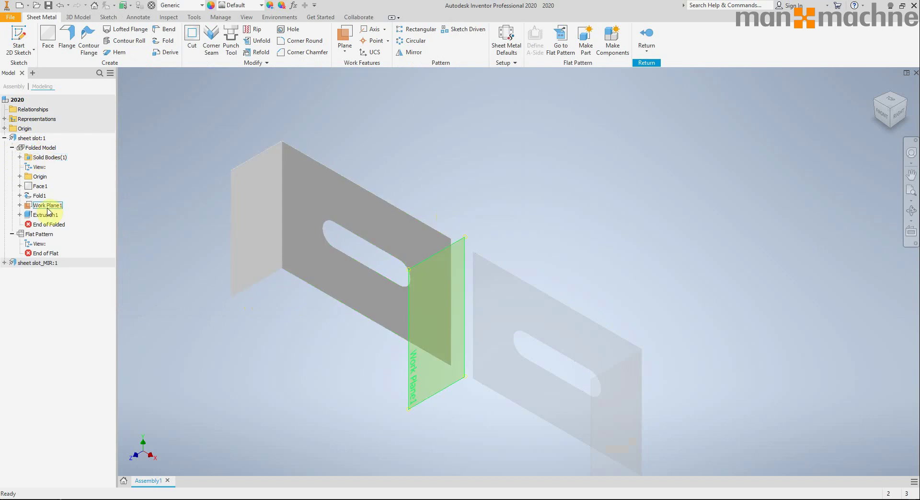
click(19, 215)
double_click(50, 224)
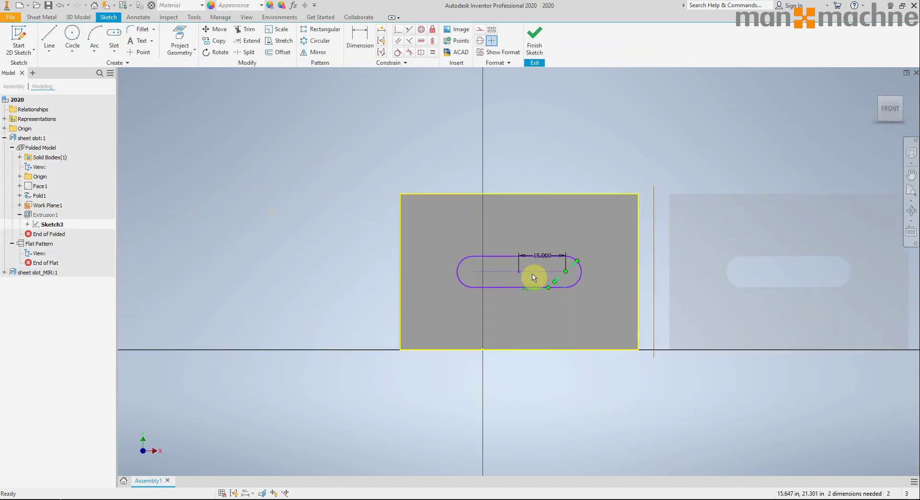
Increase the slot's width dimension, finish the sketch and return to the assembly to update the mirrored part.
click(535, 289)
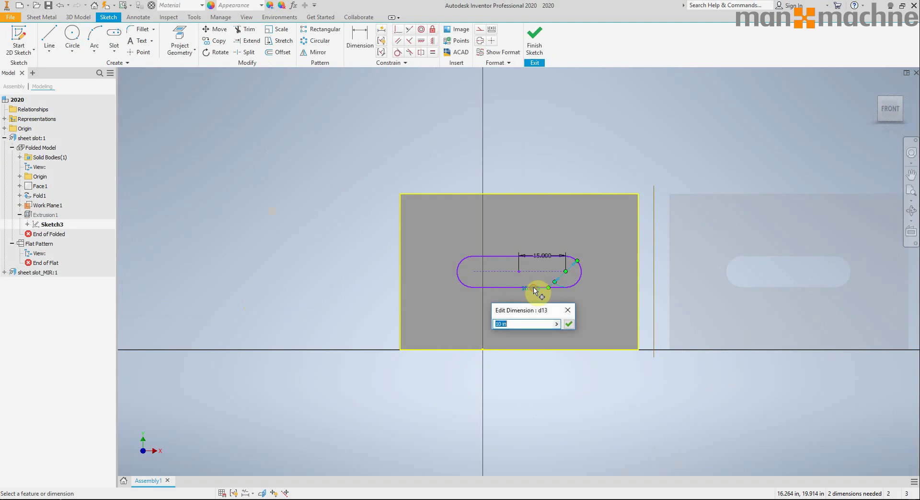
click(570, 323)
click(533, 40)
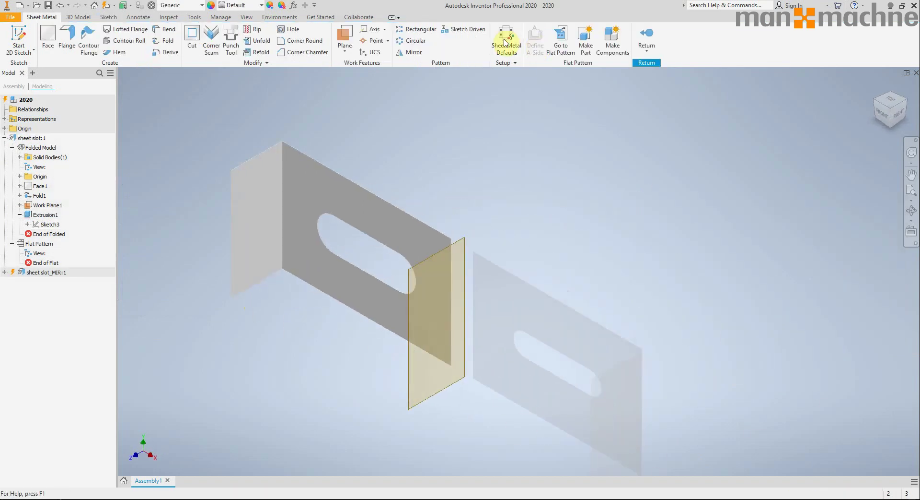
click(645, 35)
scroll(517, 364, down, 3)
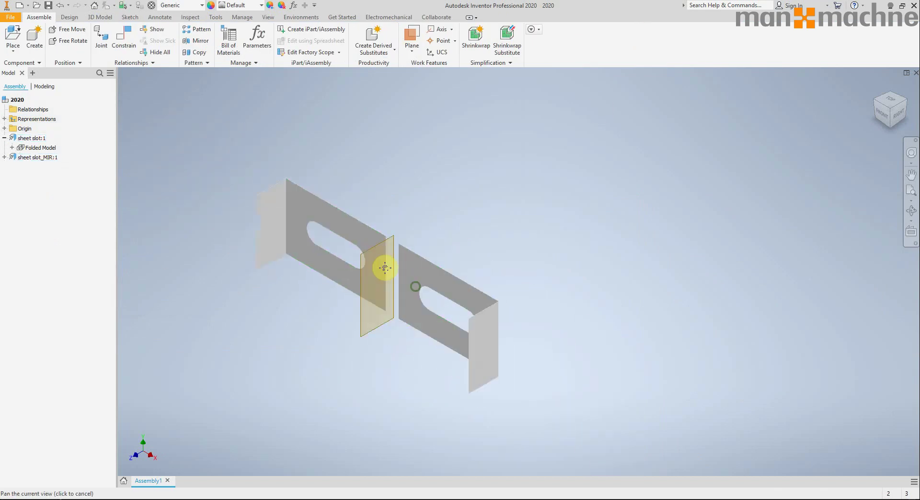
scroll(374, 267, up, 4)
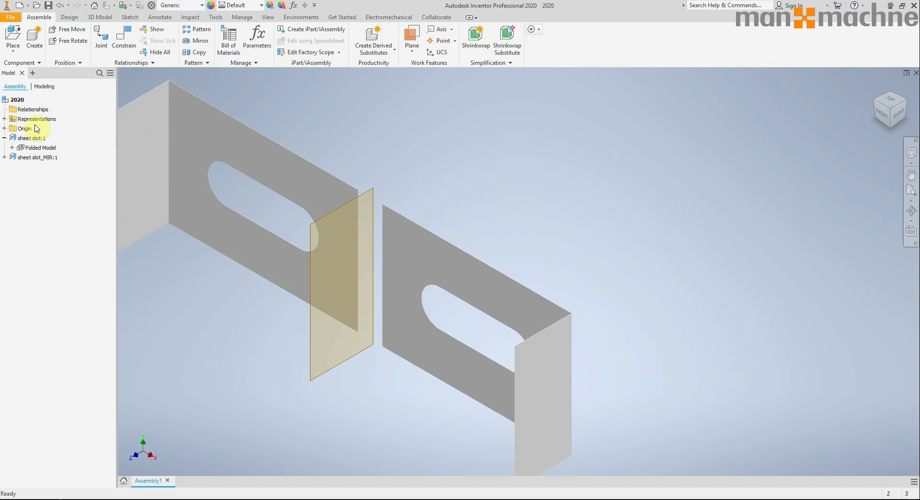
Place one instance of Pin.ipt in the assembly, in the empty space above the mirrored sheet slot component.
click(13, 36)
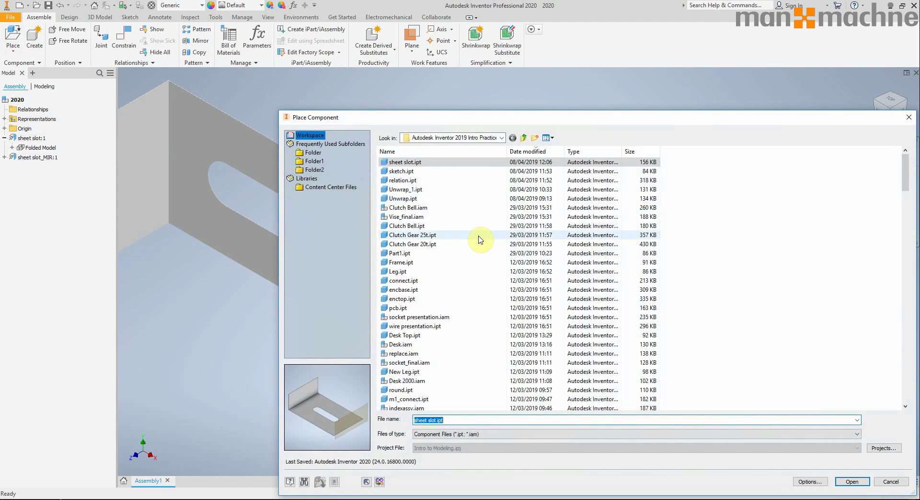
text(pin)
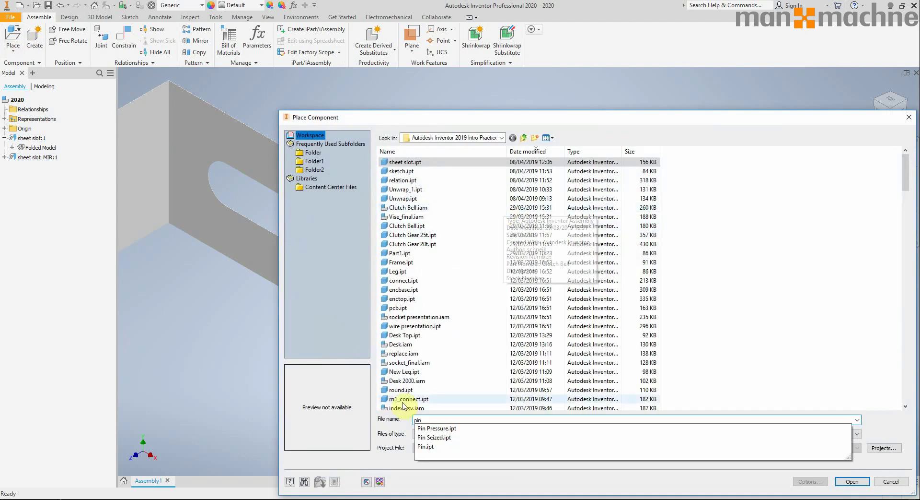
click(427, 446)
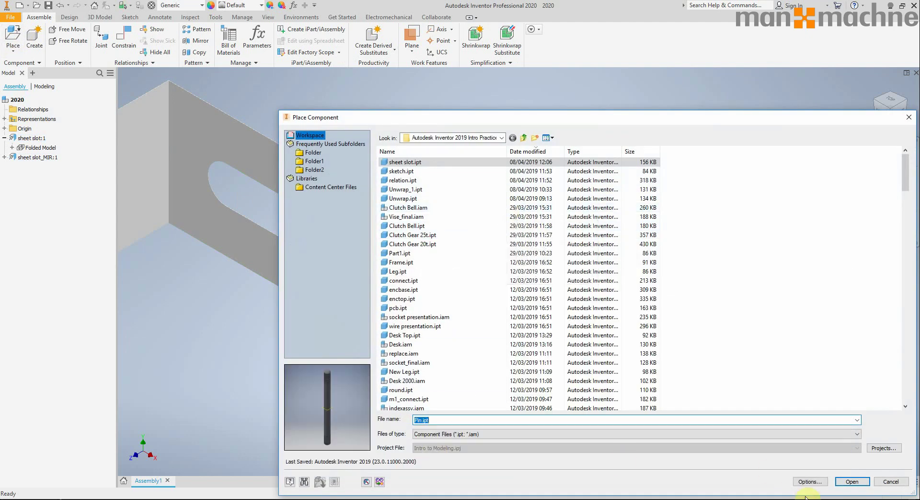
click(853, 482)
scroll(498, 168, down, 5)
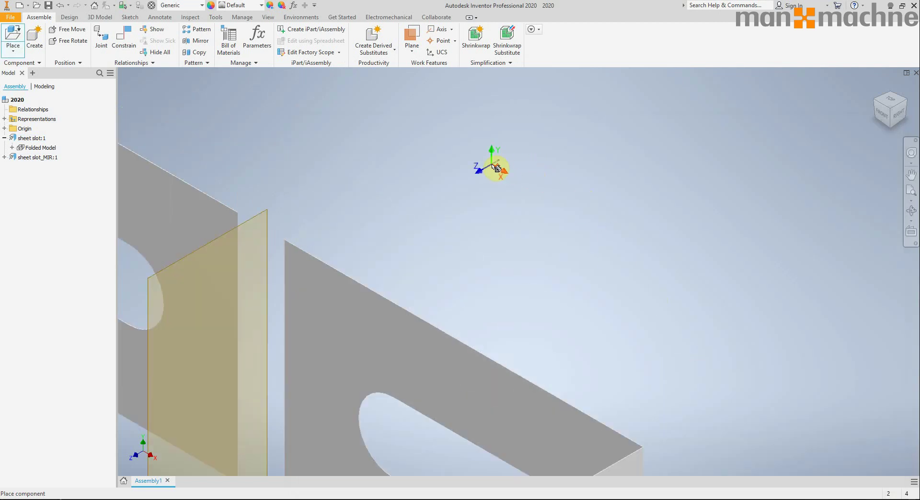
scroll(496, 168, down, 5)
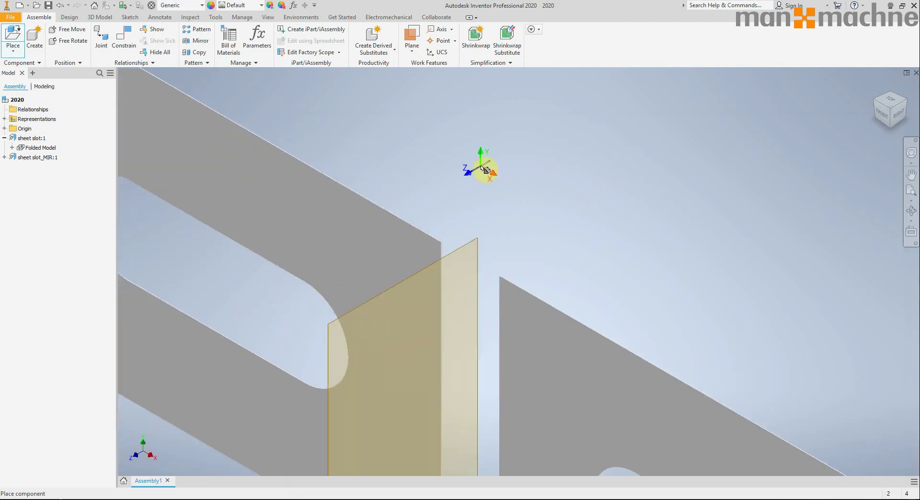
click(589, 197)
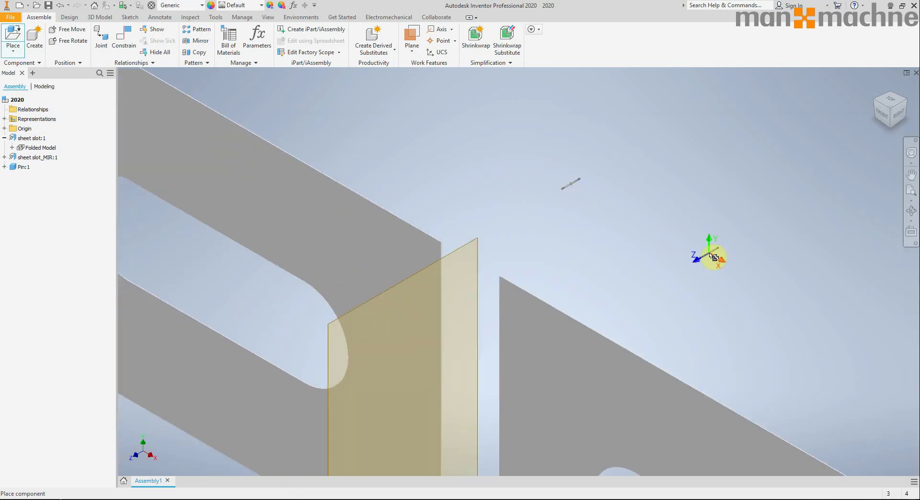
key(Escape)
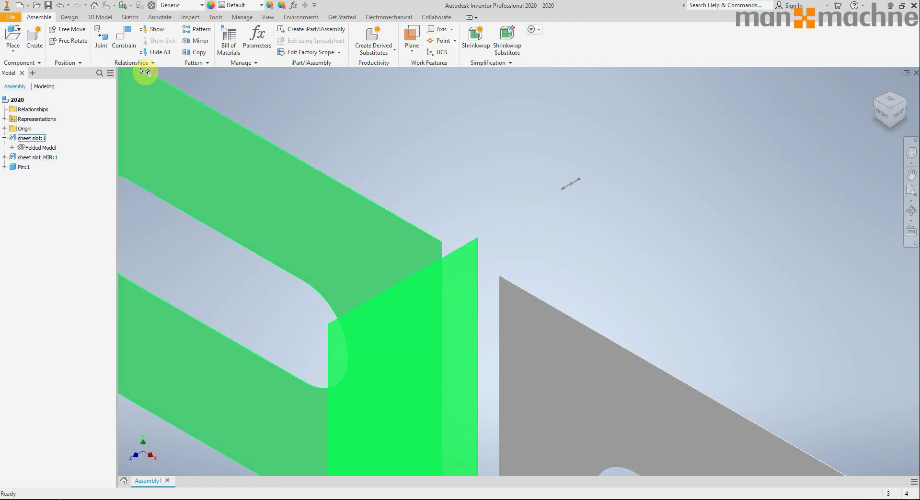
Join the pin's midpoint to the centre of the original sheet's slot with a Rigid joint.
click(101, 37)
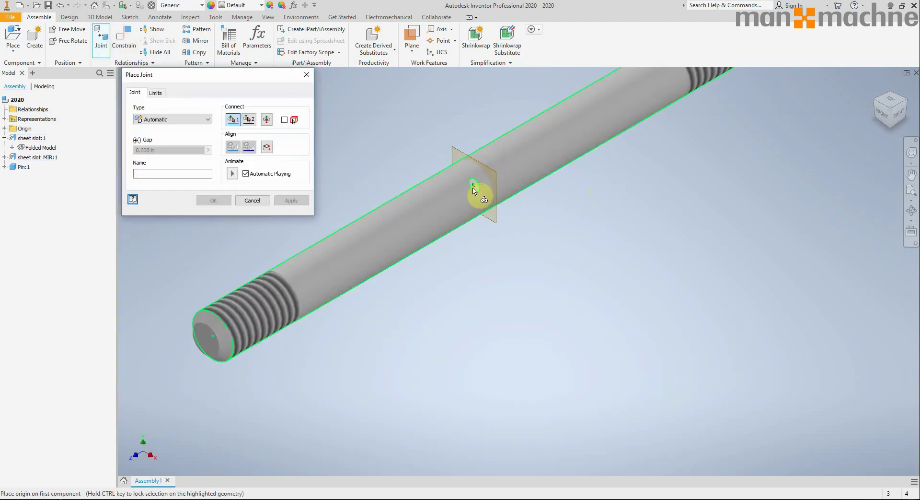
click(473, 190)
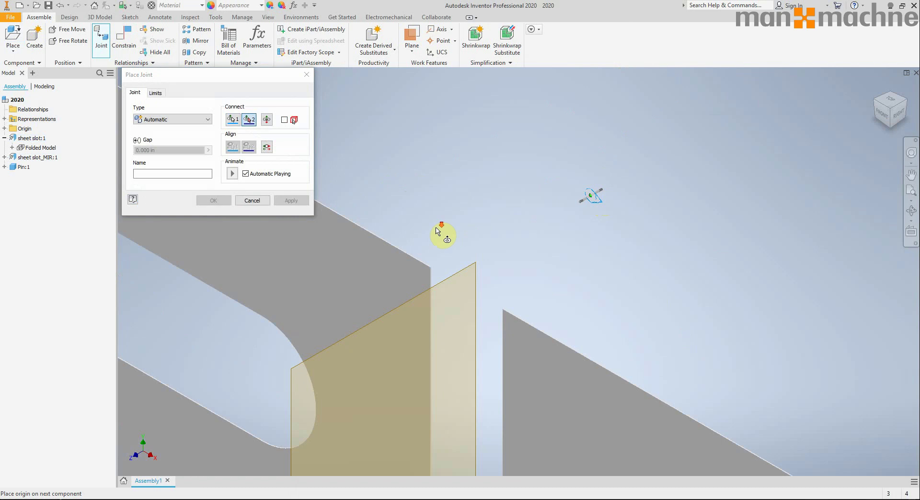
scroll(437, 231, down, 3)
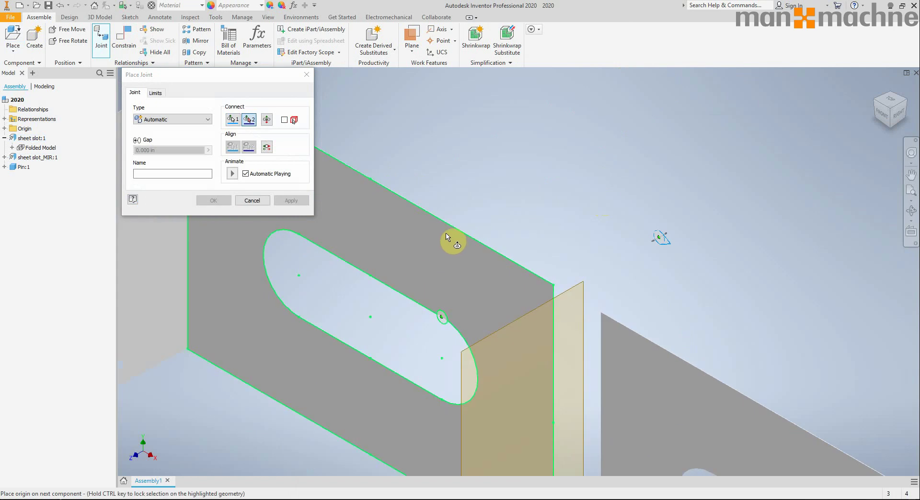
click(376, 321)
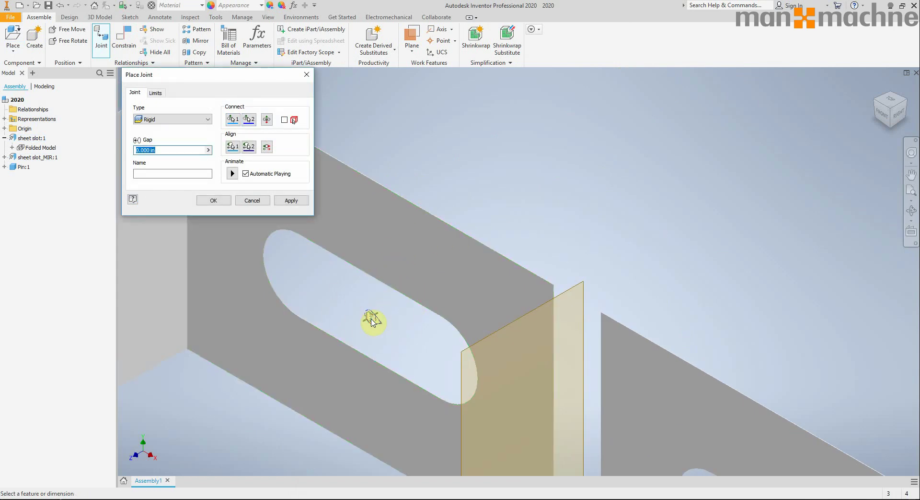
click(214, 201)
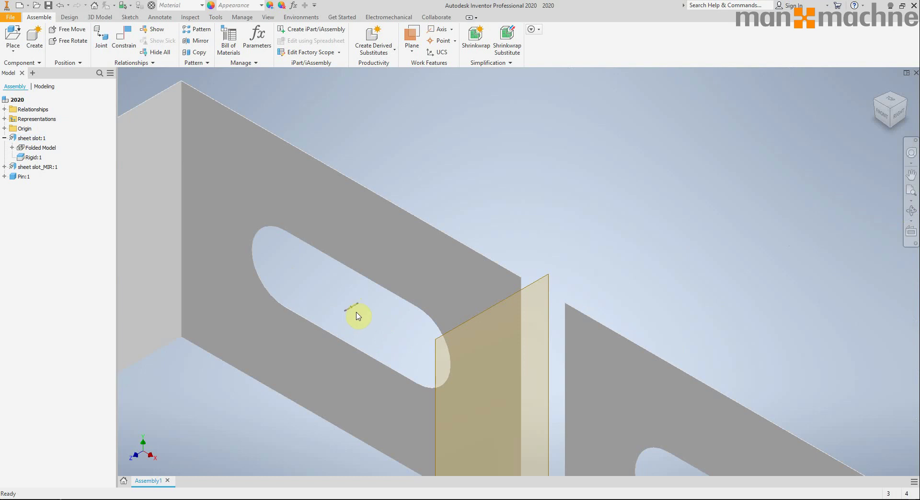
Edit the pin in place, delete Thread1 and Thread2 from it, and return to the assembly.
scroll(355, 315, up, 5)
click(26, 180)
double_click(26, 179)
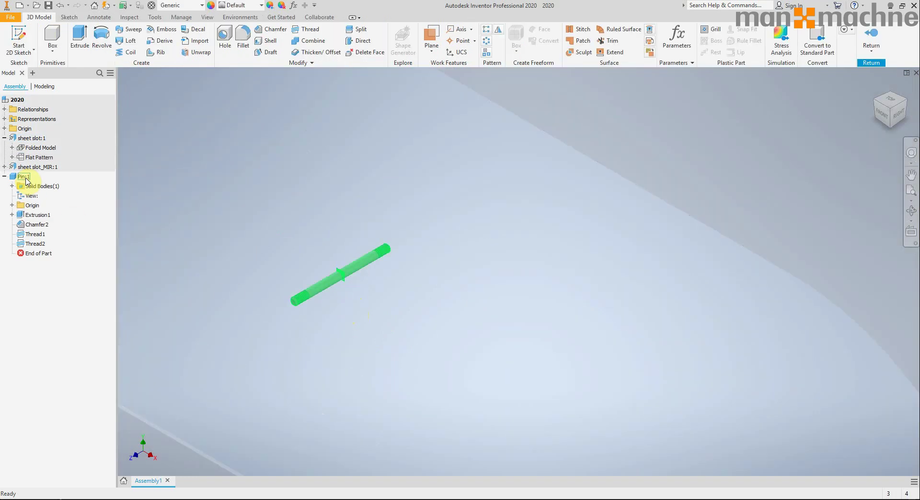
ctrl+click(36, 244)
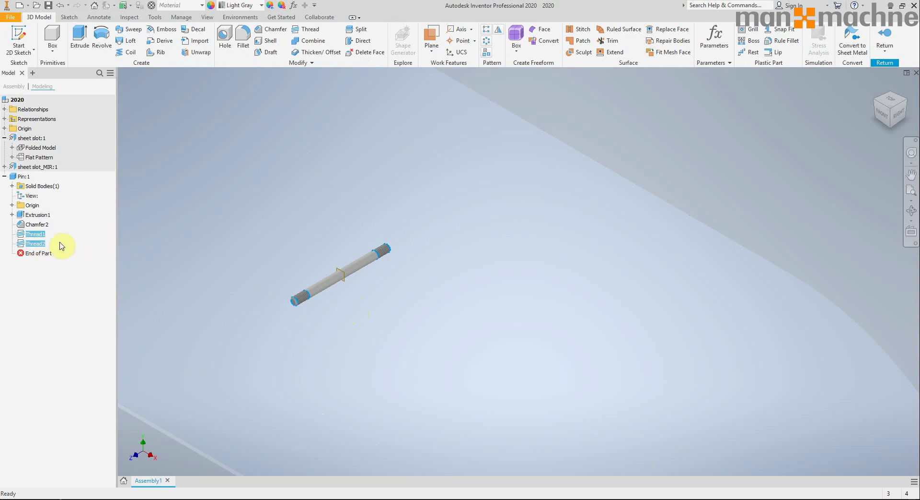
key(Delete)
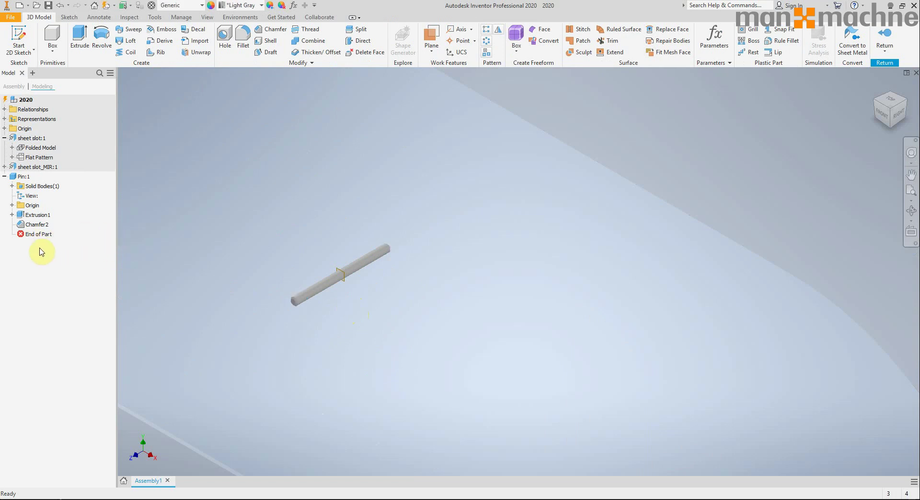
click(884, 38)
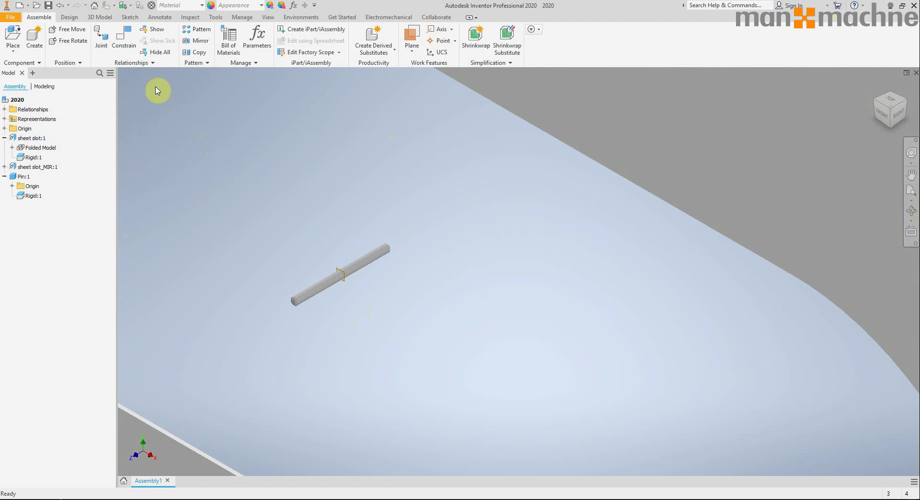
Add an assembly-level thread over the full length of the pin's cylindrical face, using ANSI Unified Screw Threads, 1/4-20 UNC, class 2A.
click(100, 16)
click(171, 30)
click(428, 277)
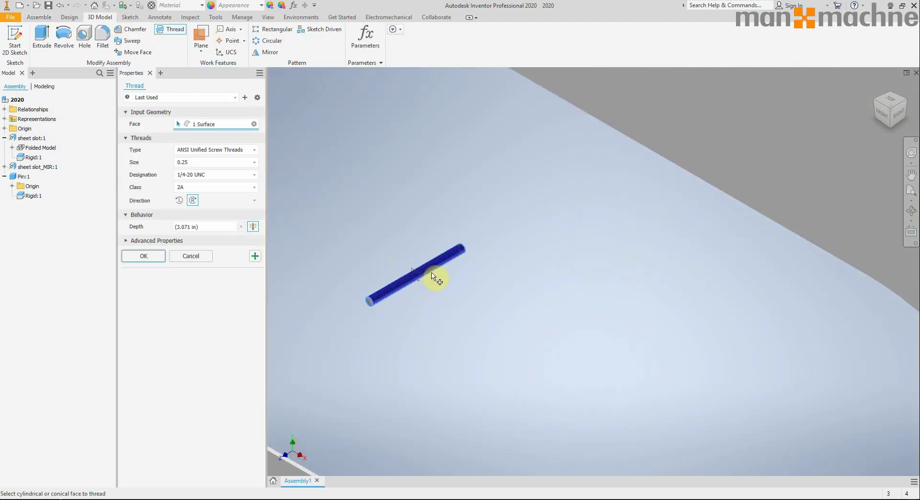
scroll(369, 298, up, 5)
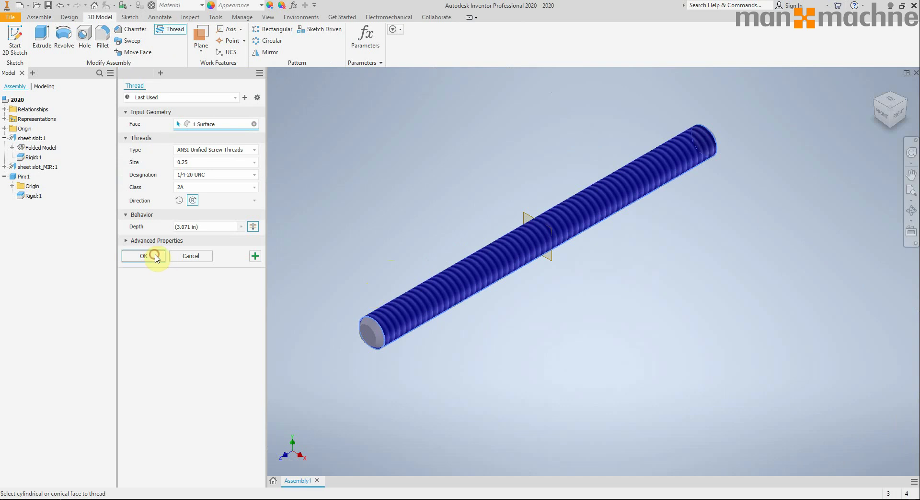
click(144, 255)
scroll(365, 283, down, 4)
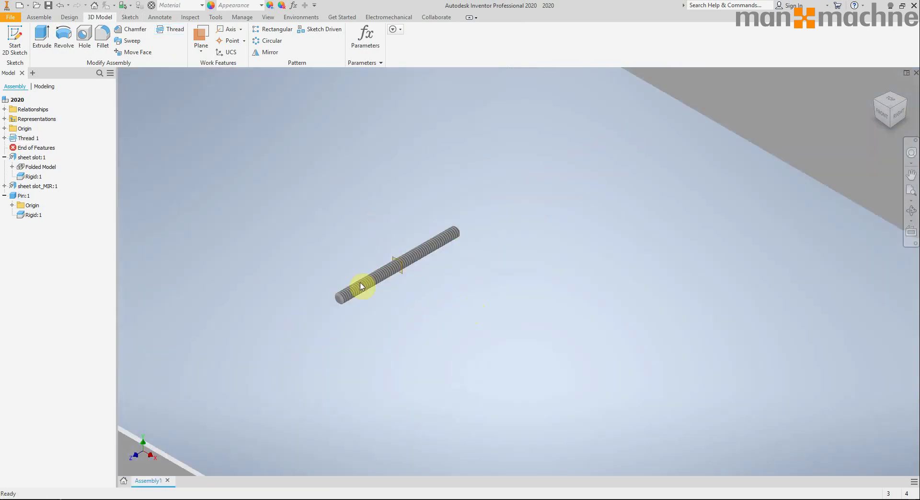
scroll(362, 302, up, 3)
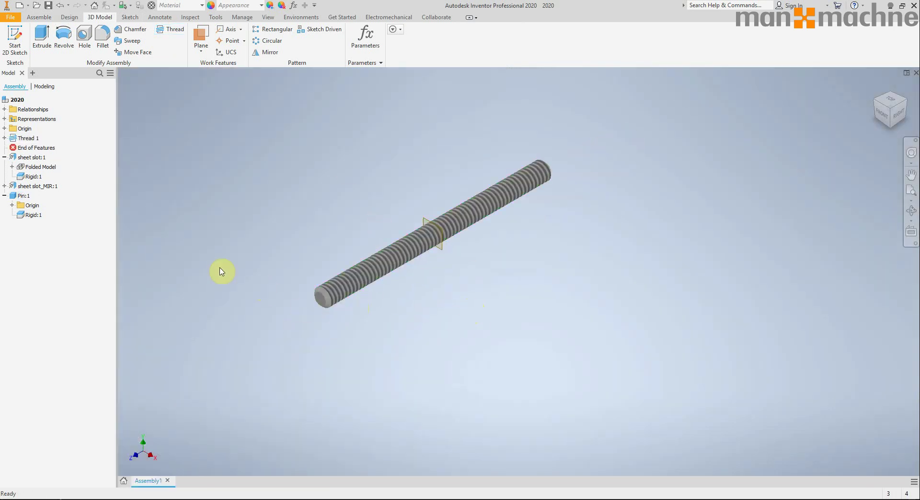
scroll(475, 304, down, 4)
scroll(469, 305, down, 4)
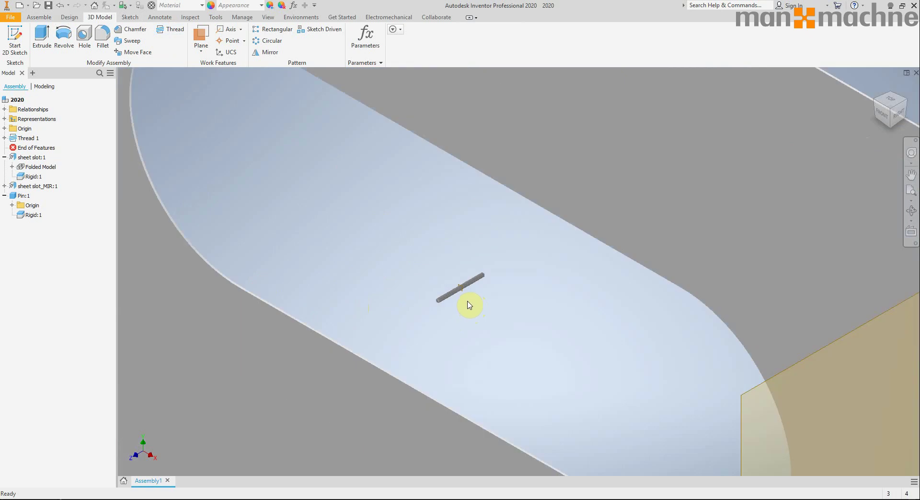
scroll(469, 305, up, 6)
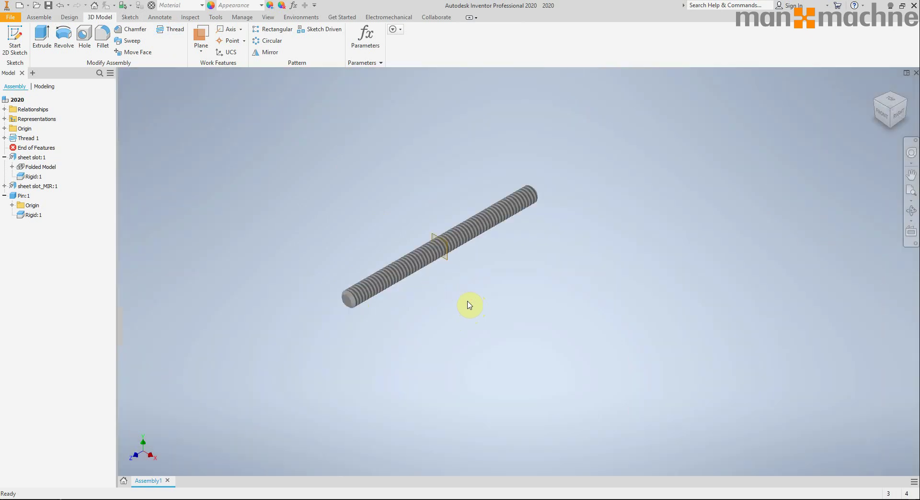
Review the File Naming Defaults for Frame Generator and Tube & Pipe in the application options, then close the options.
click(3, 21)
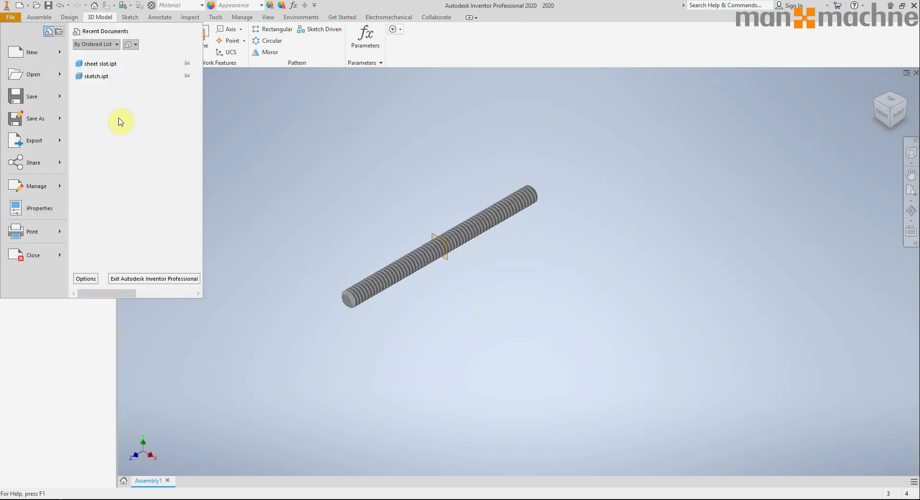
click(89, 280)
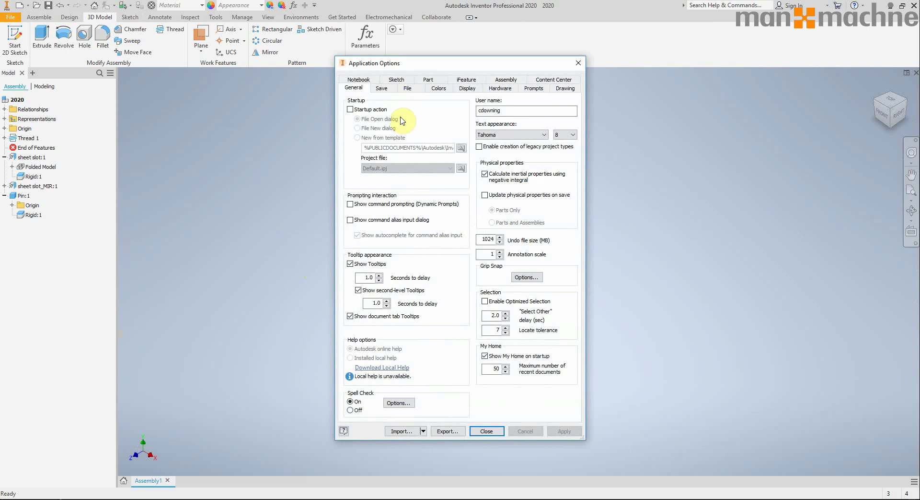
click(408, 88)
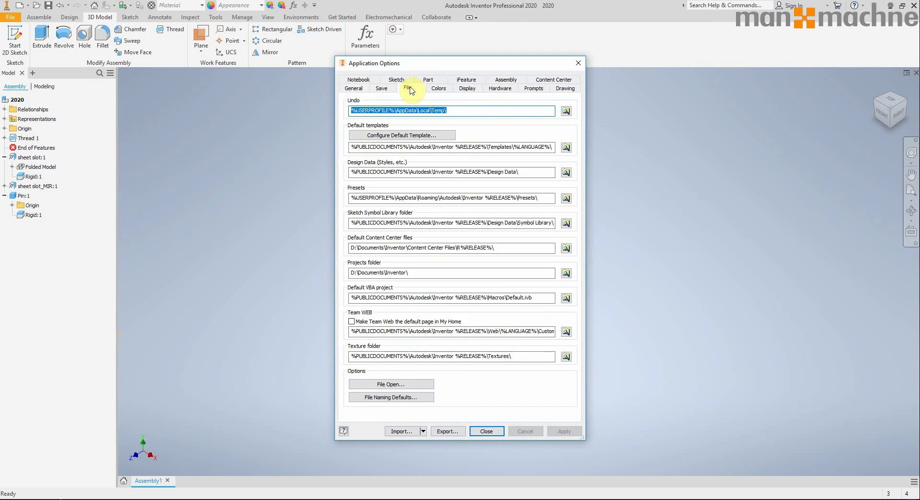
click(379, 397)
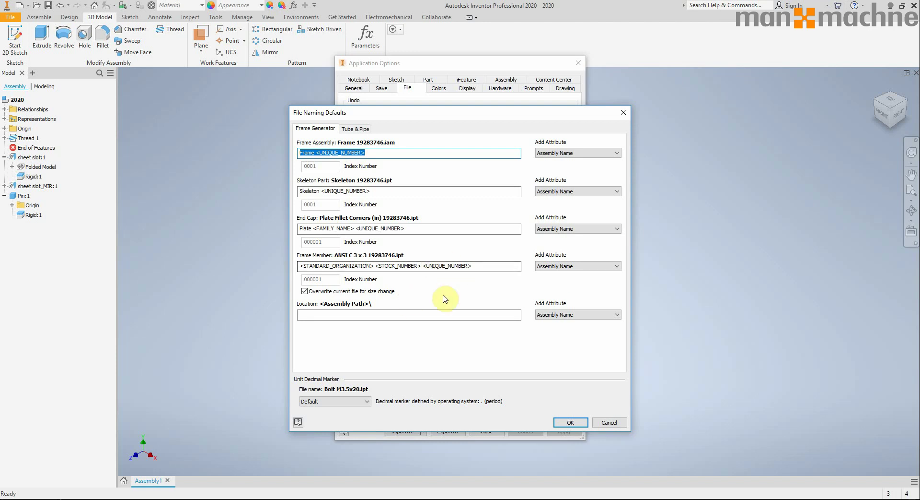
click(329, 314)
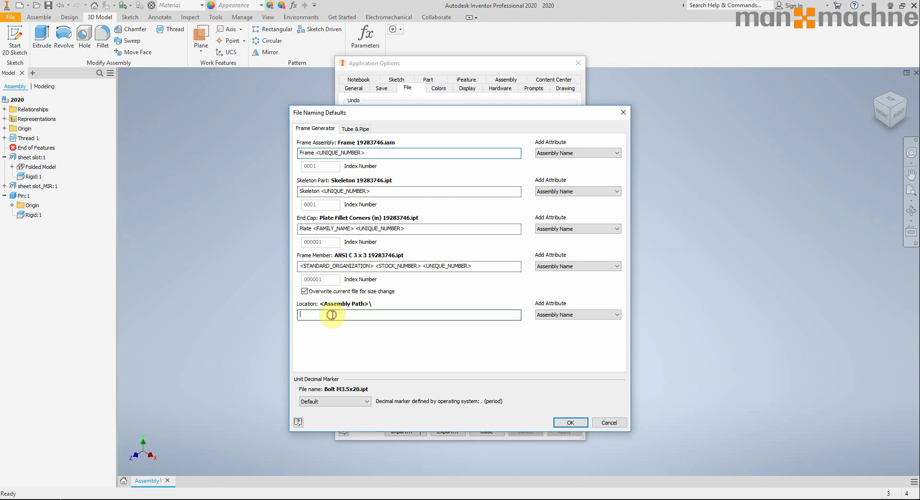
click(353, 130)
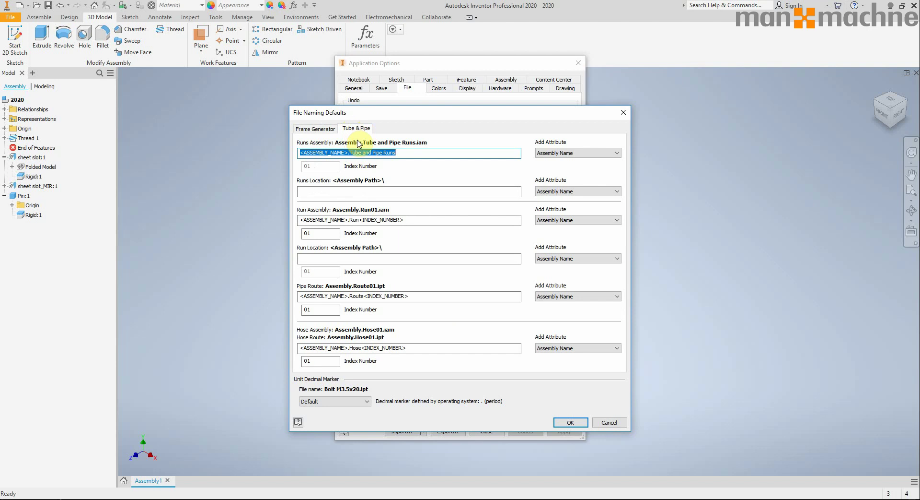
click(410, 220)
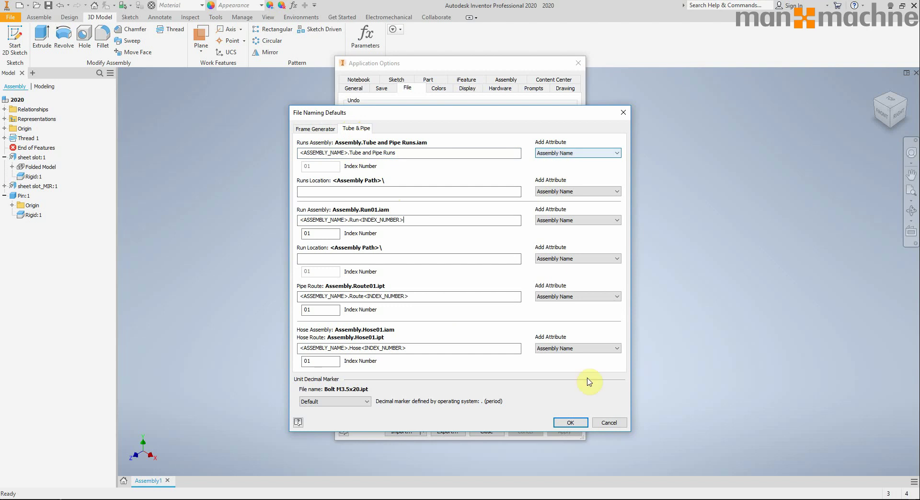
click(570, 424)
click(487, 431)
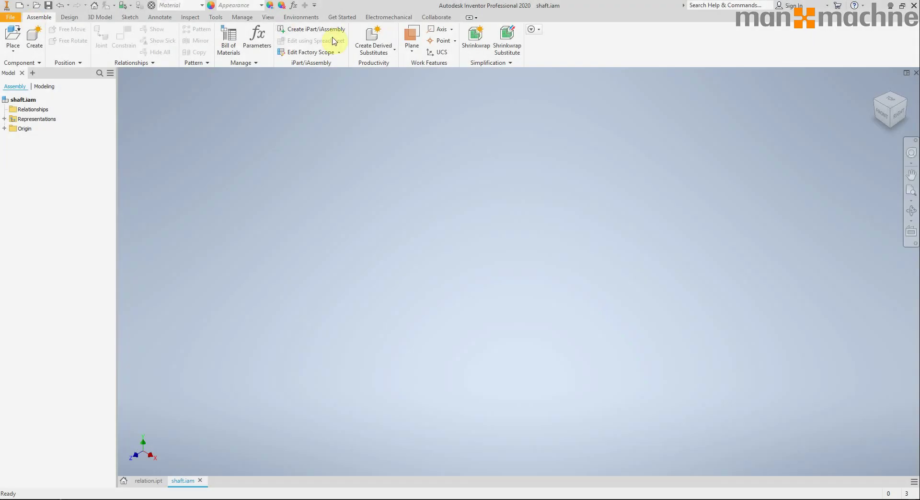
Examine the file names the Shaft Component Generator proposes for the default shaft with the subassembly option enabled, then cancel the file naming.
click(68, 18)
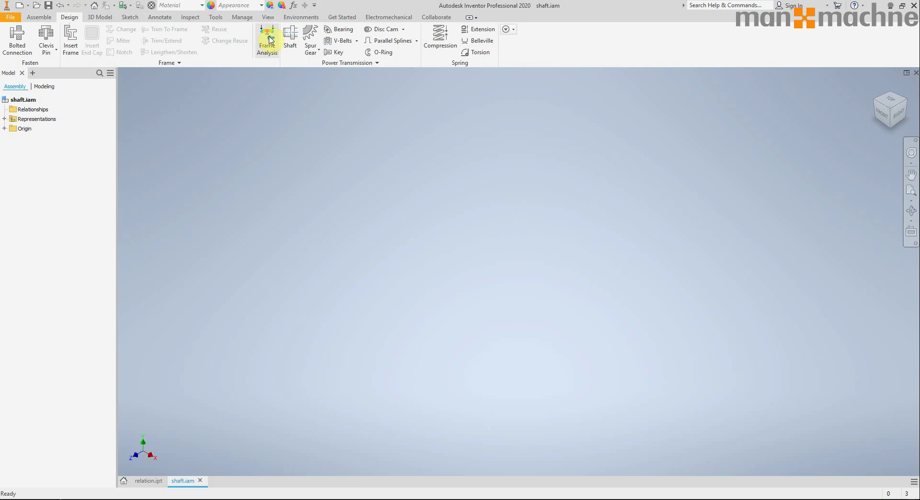
click(291, 41)
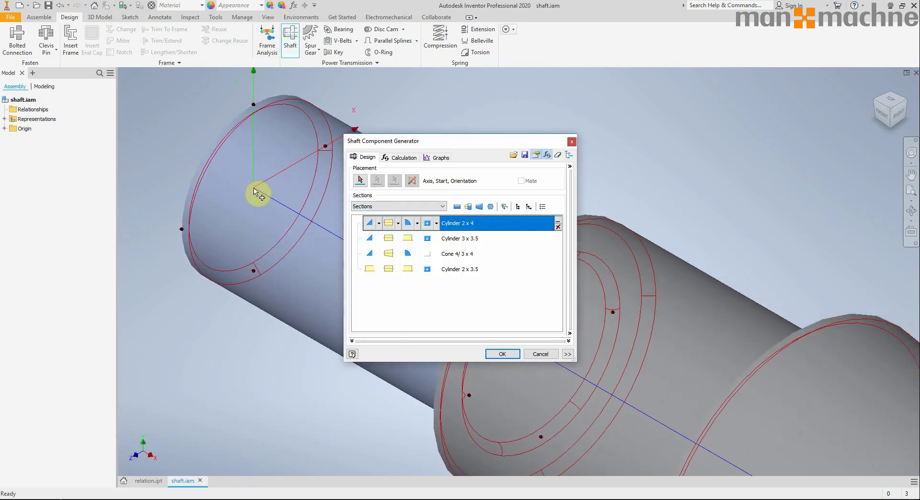
click(570, 155)
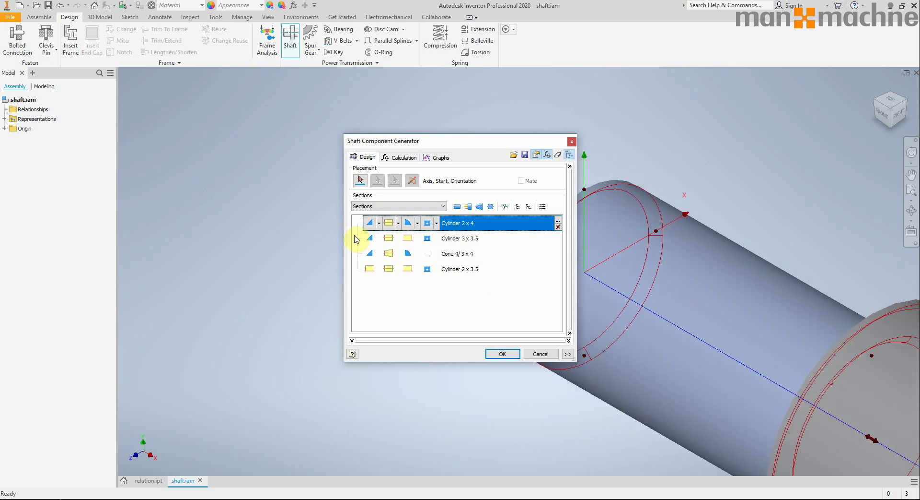
click(500, 352)
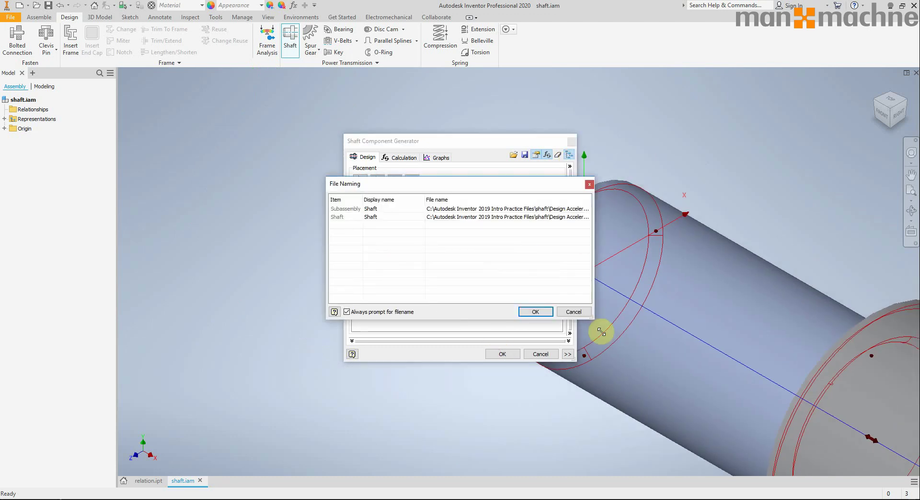
drag(594, 319, 855, 384)
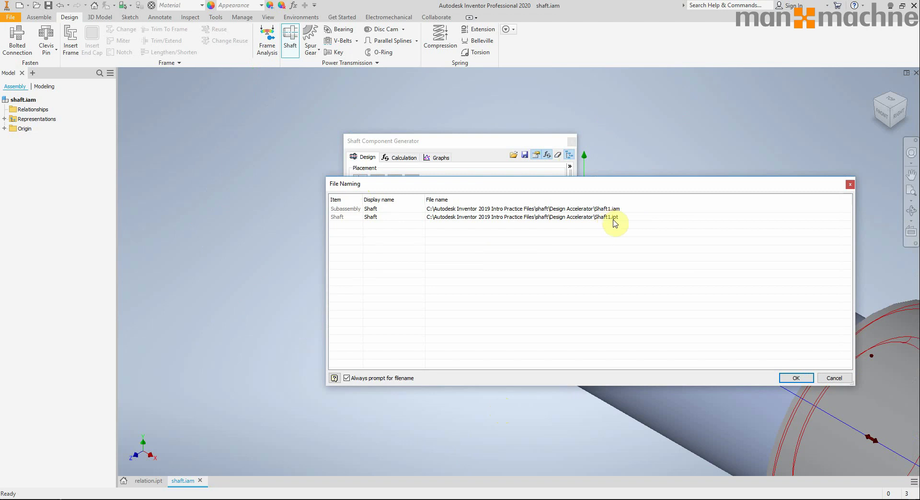
click(841, 377)
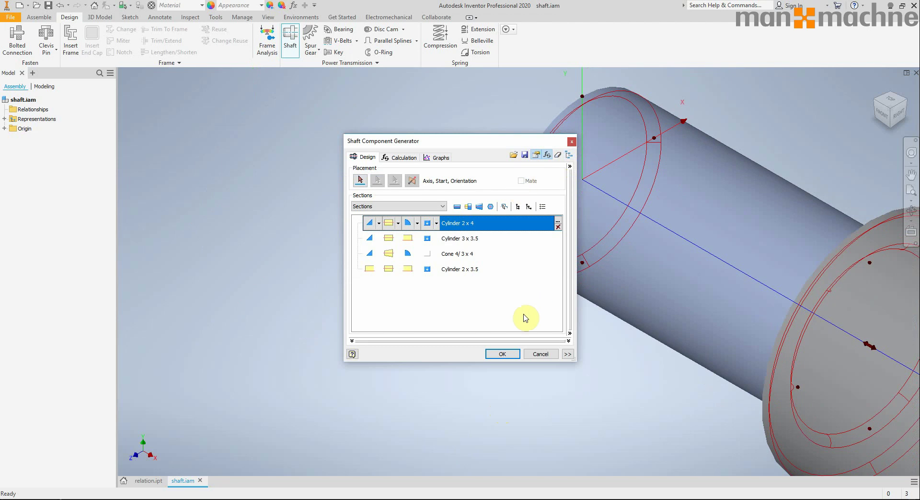
Generate the default shaft as a single part without a subassembly, accepting the file name Shaft1.ipt.
click(509, 355)
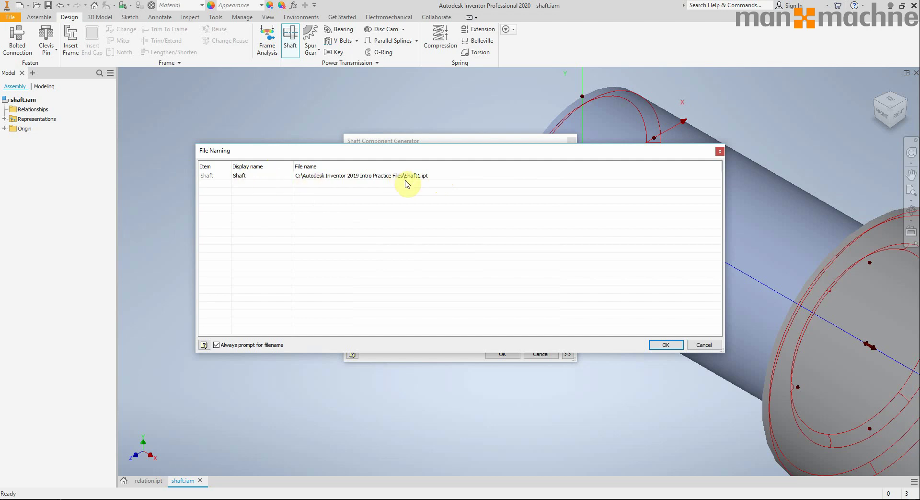
click(666, 345)
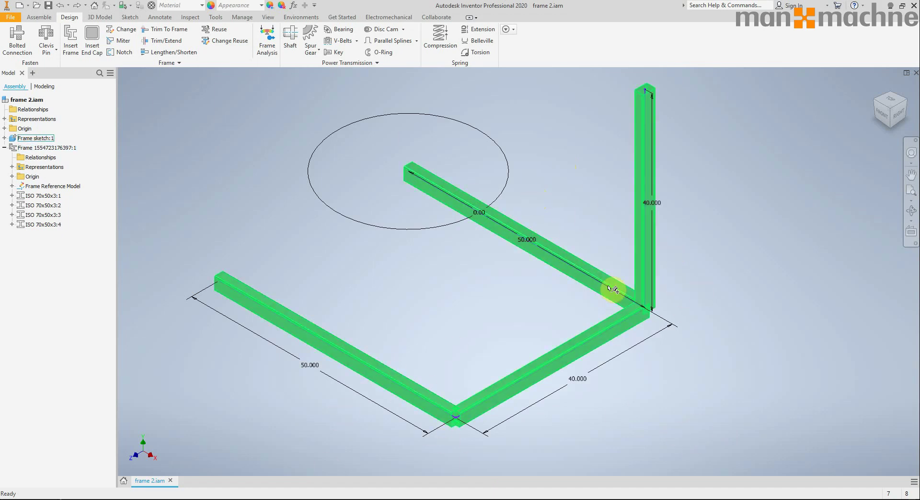
Miter all four ISO 70x50x3 members of frame 2.iam together with a 0.000 in gap.
click(117, 42)
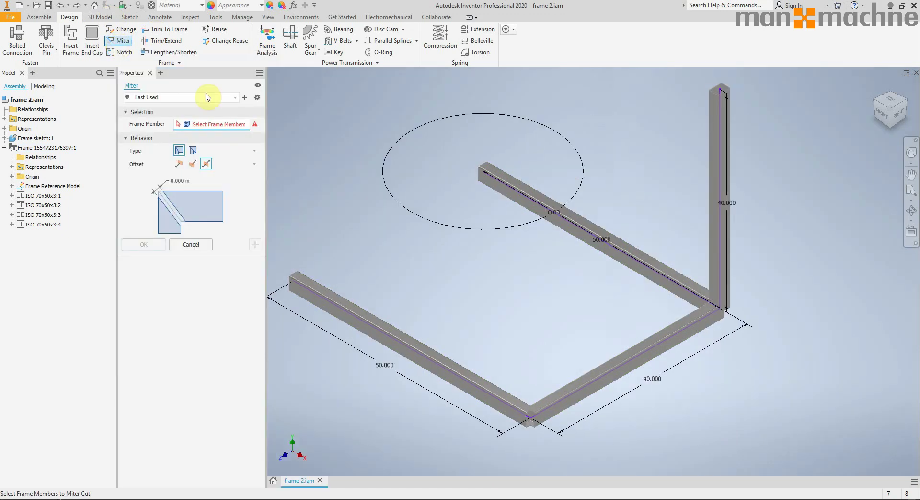
click(489, 382)
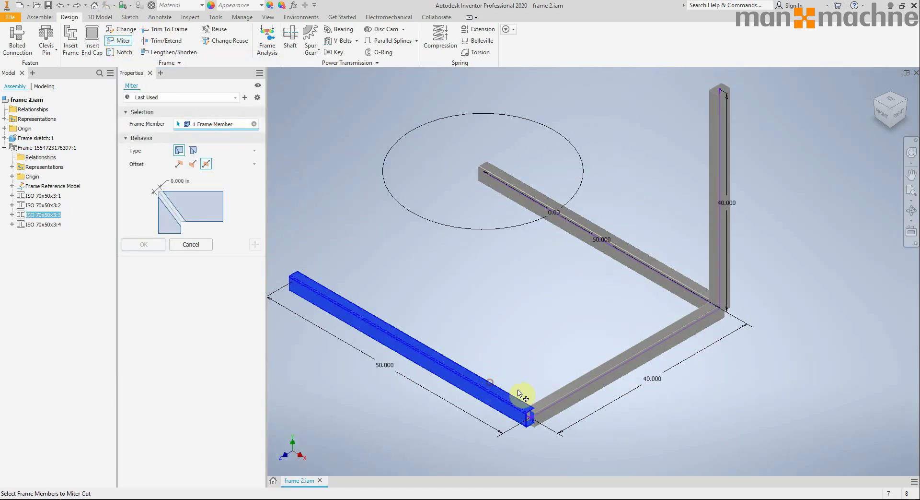
click(567, 403)
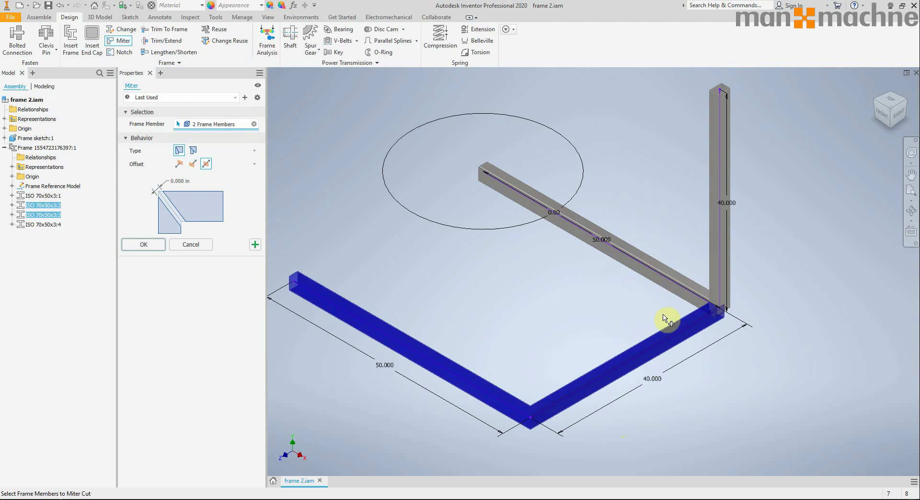
click(689, 287)
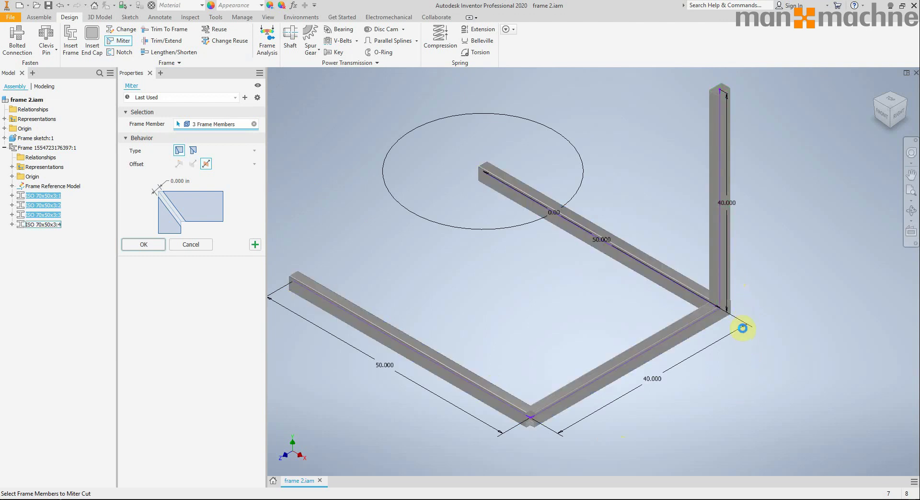
click(745, 337)
scroll(528, 426, up, 5)
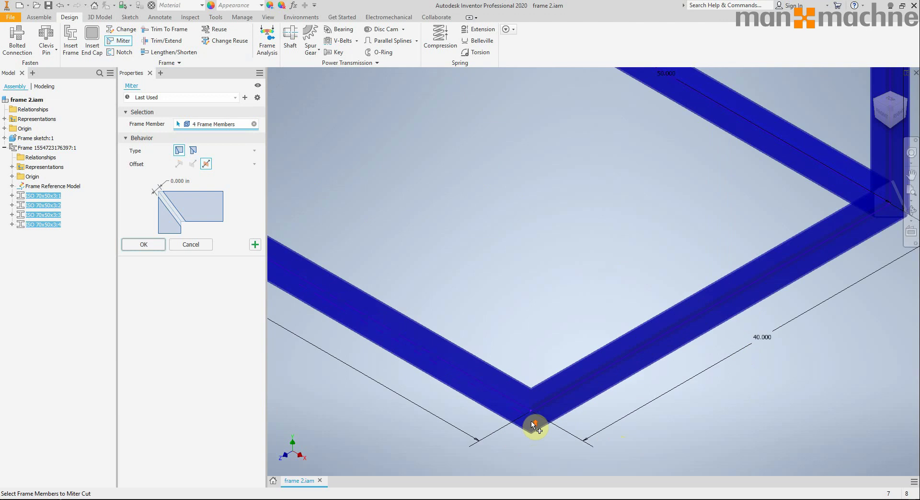
scroll(521, 410, down, 3)
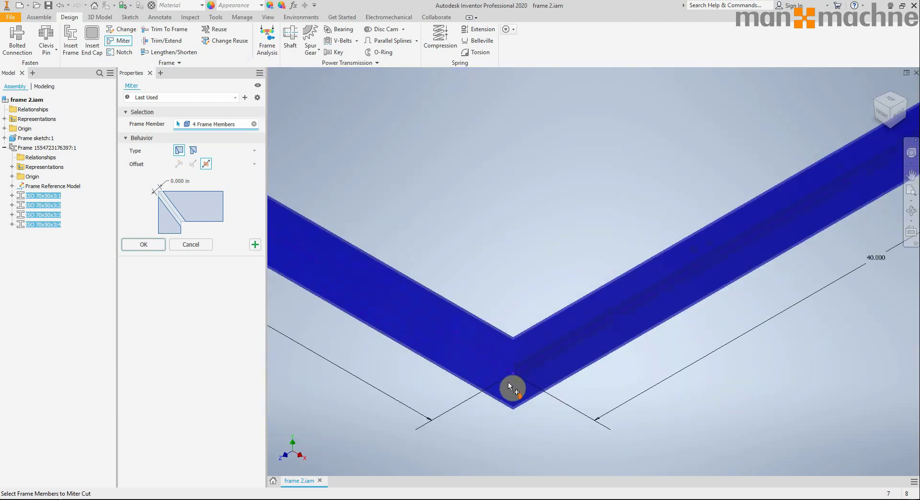
click(143, 245)
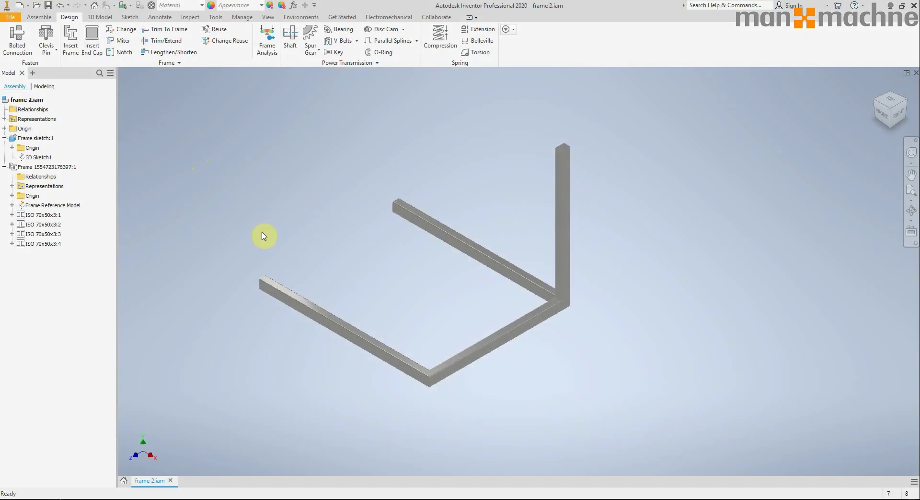
Start Insert End Cap and select the open end face of one of the two parallel horizontal members.
click(881, 111)
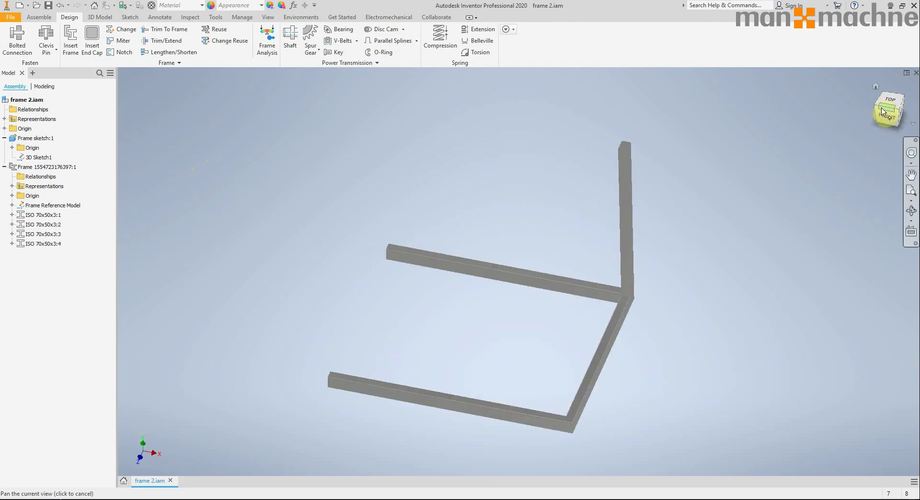
click(882, 112)
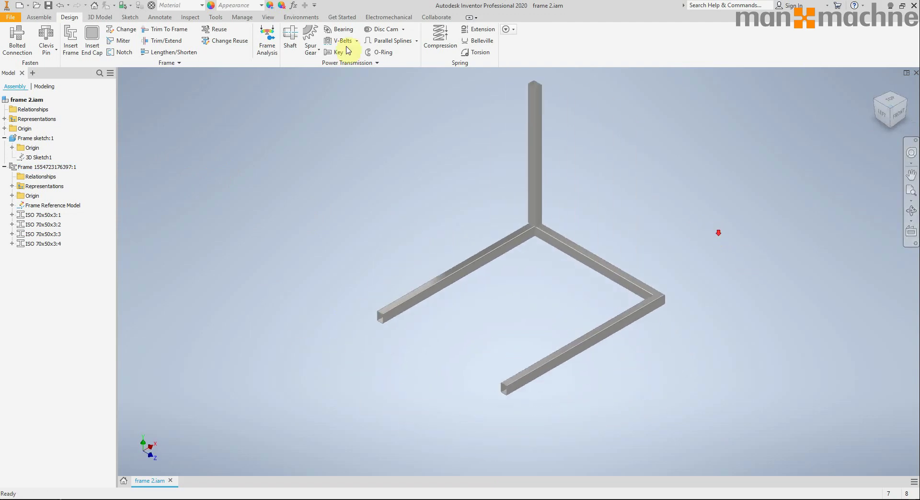
click(97, 45)
scroll(474, 334, down, 5)
scroll(455, 332, down, 3)
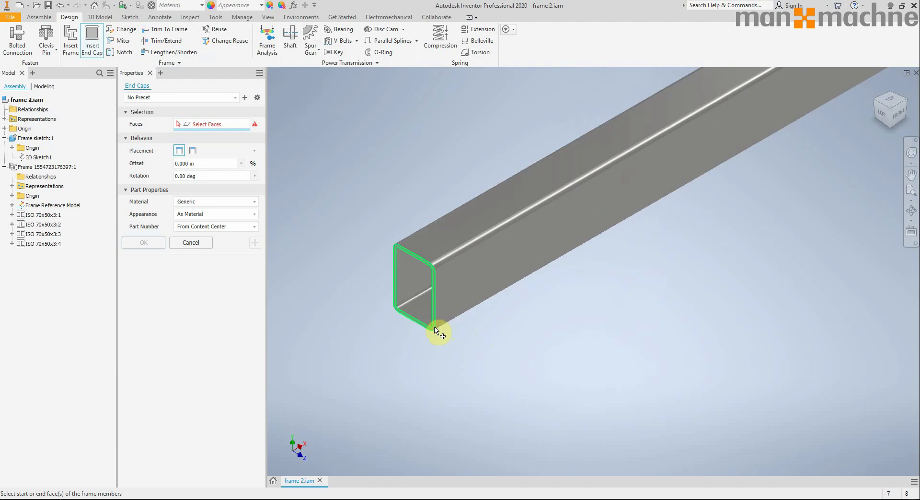
click(434, 328)
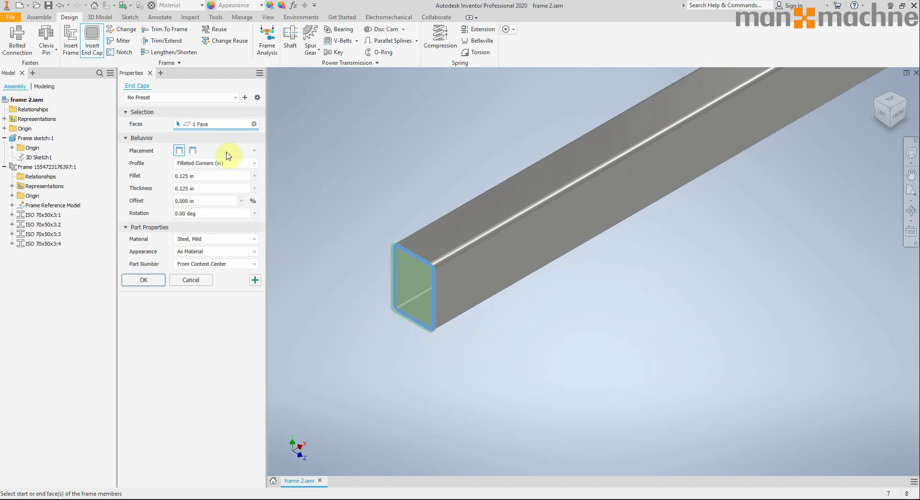
Configure the end cap with external placement, the Filleted Corners (in) profile and Steel, Non-Alloy material.
click(193, 152)
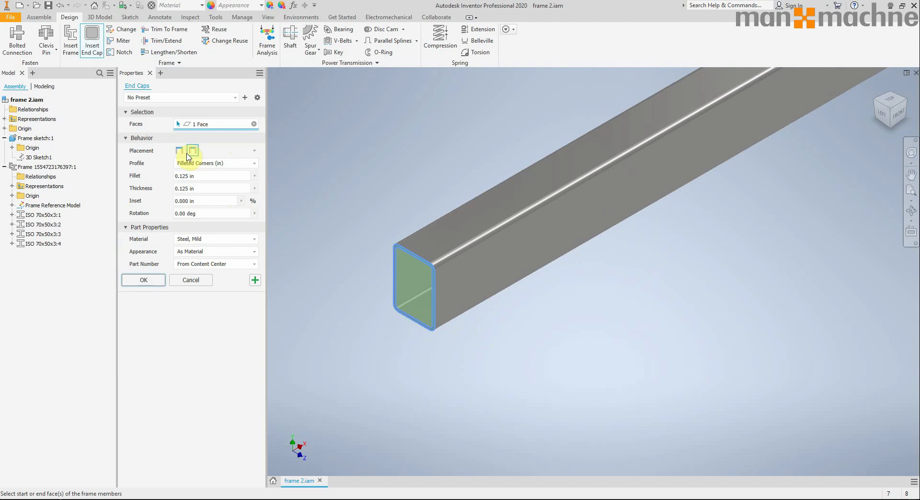
click(184, 154)
click(215, 164)
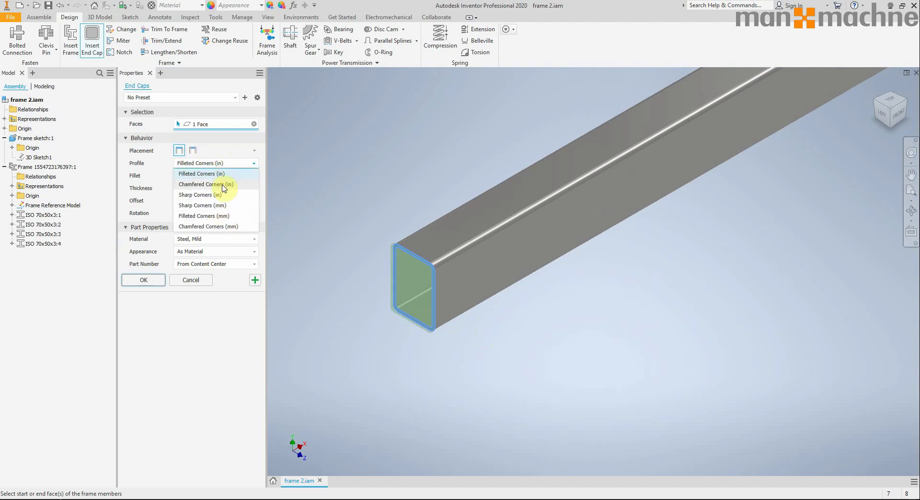
click(218, 173)
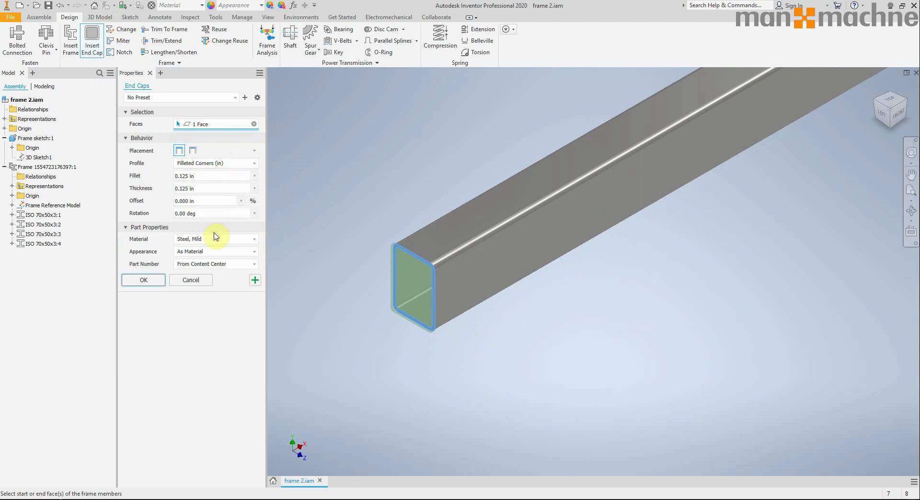
click(250, 241)
click(253, 241)
Add the open ends of the other horizontal member and the vertical member, and create the end caps with the proposed file name.
scroll(324, 259, up, 5)
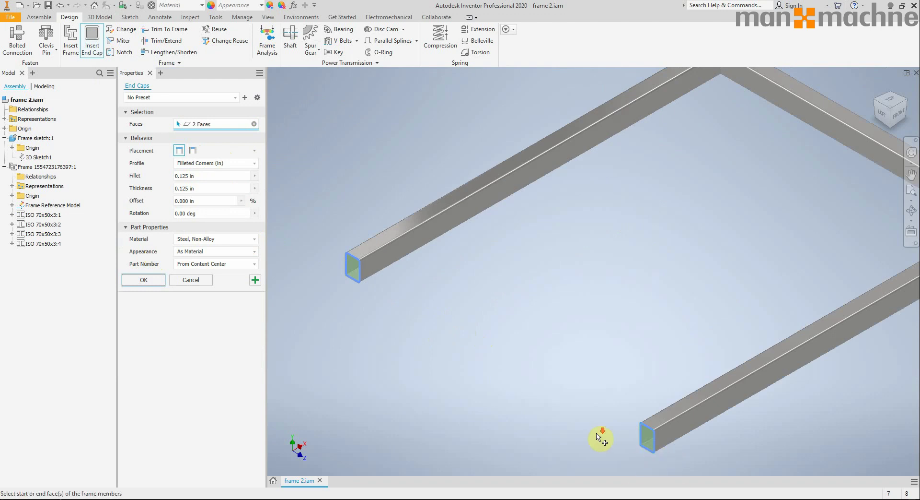
scroll(598, 427, up, 3)
scroll(639, 372, down, 2)
click(655, 129)
click(143, 279)
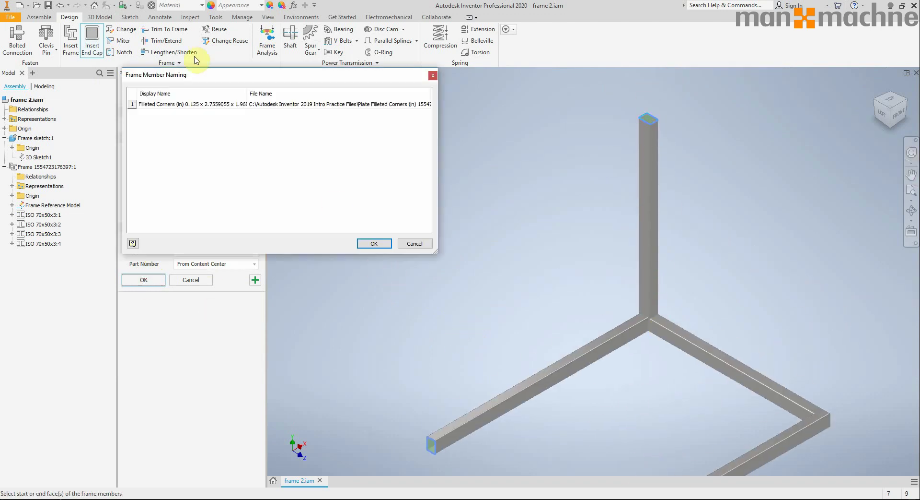
drag(435, 249, 594, 282)
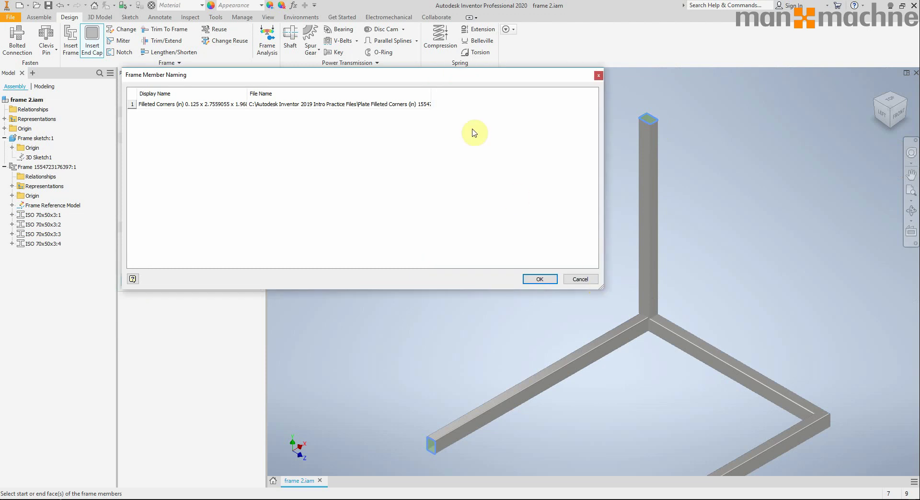
drag(431, 93, 549, 122)
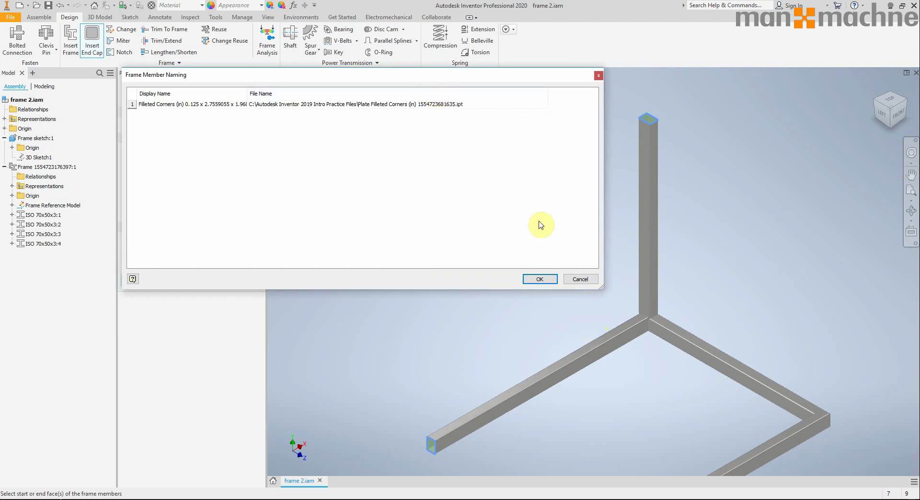
click(540, 280)
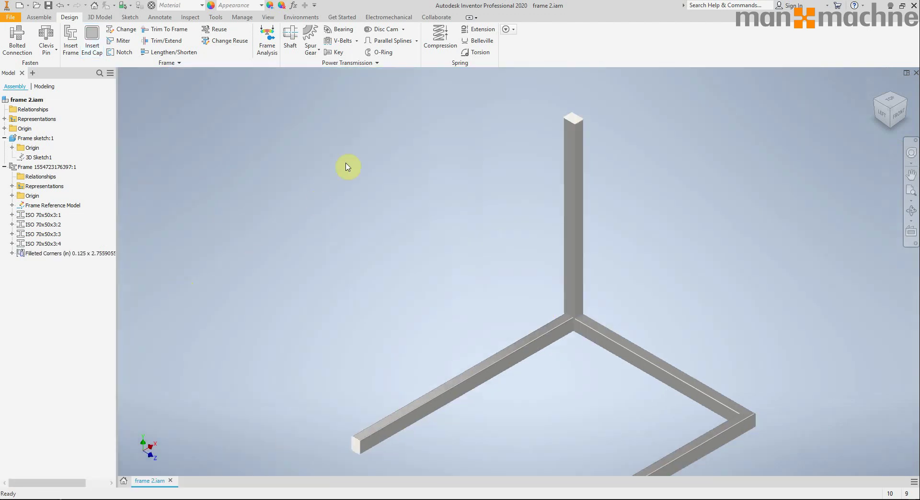
Examine the fit of the filleted end cap on the horizontal member's end.
scroll(294, 356, down, 3)
scroll(376, 307, up, 5)
scroll(400, 419, up, 5)
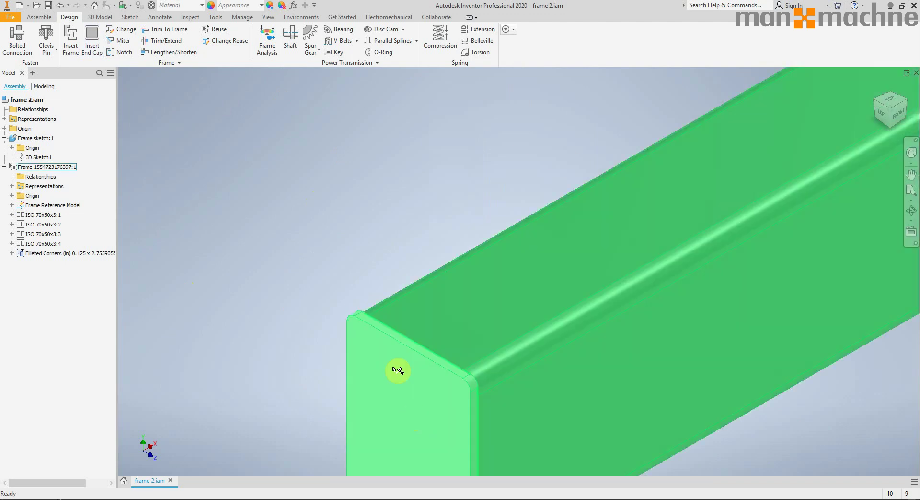
middle_drag(397, 370, 312, 177)
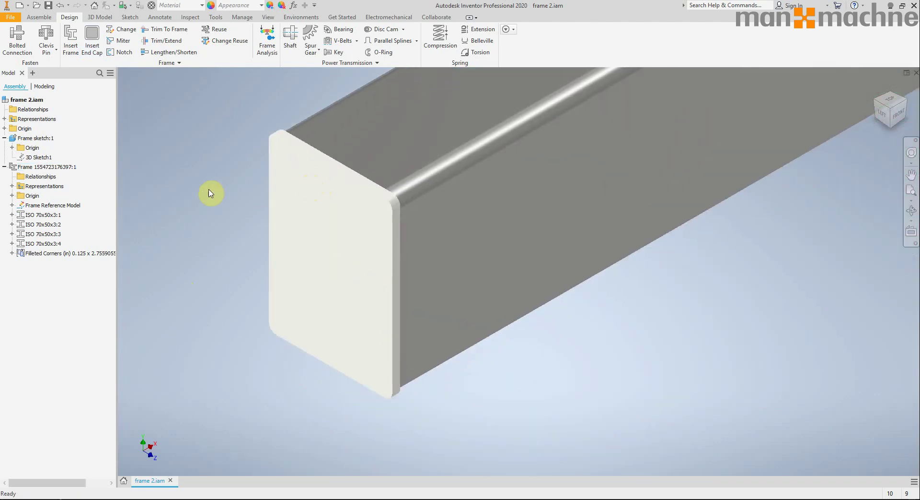
scroll(565, 376, down, 2)
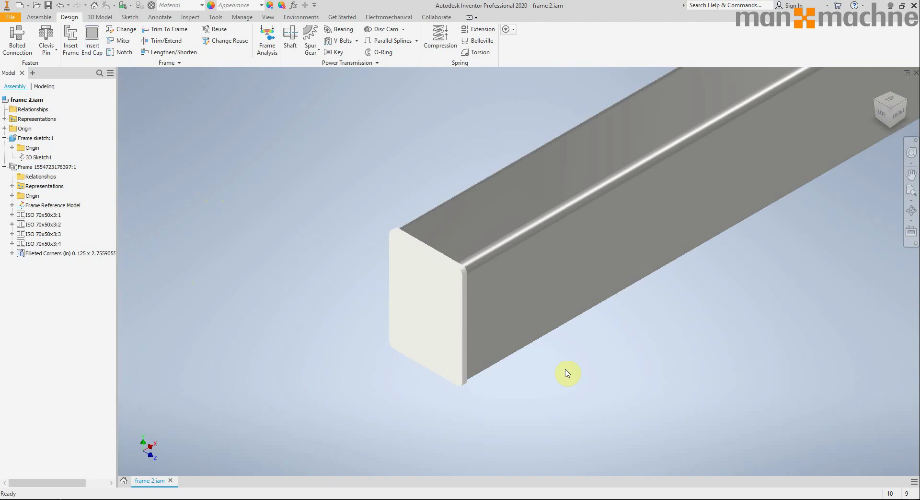
middle_drag(599, 383, 592, 399)
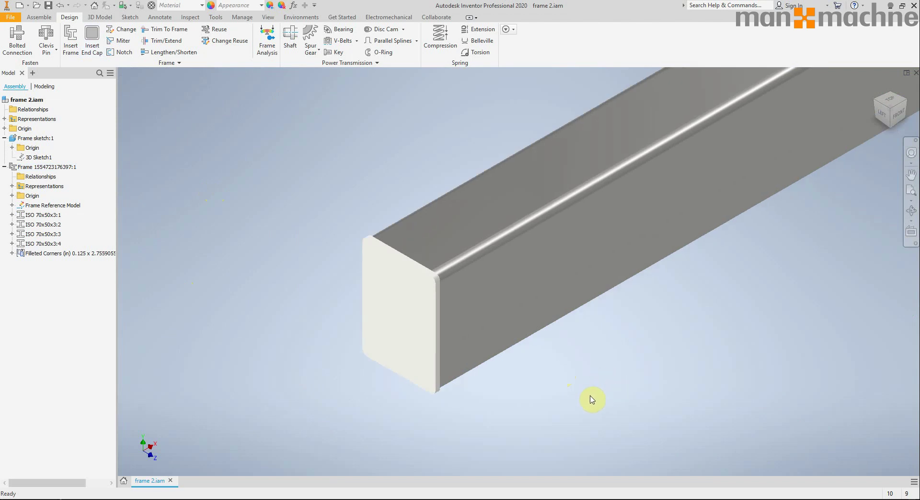
scroll(592, 399, down, 2)
scroll(588, 410, up, 3)
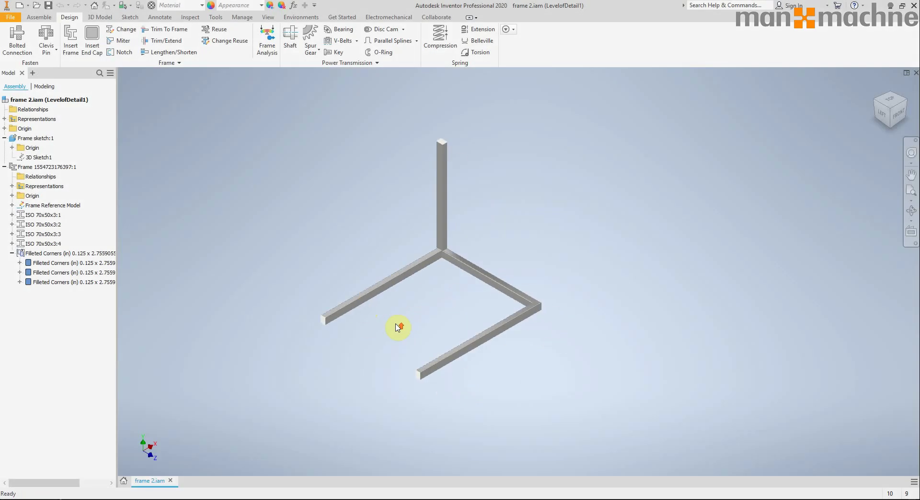
Lengthen the two parallel horizontal frame members by 20 in at their capped ends using Lengthen/Shorten.
scroll(398, 327, up, 3)
click(165, 55)
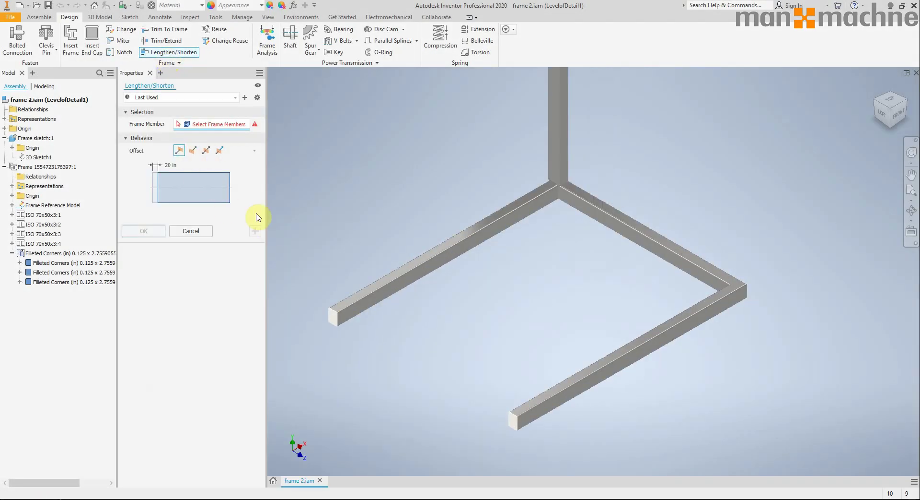
click(355, 295)
middle_drag(545, 264, 691, 209)
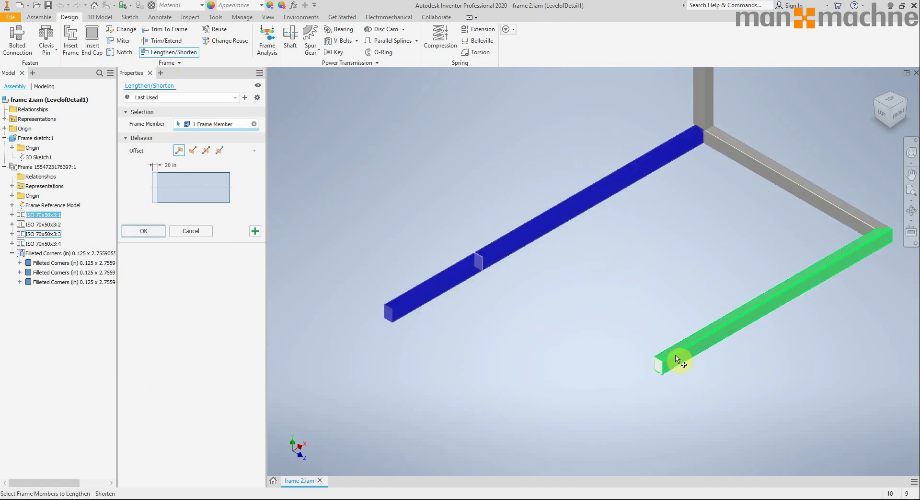
click(672, 359)
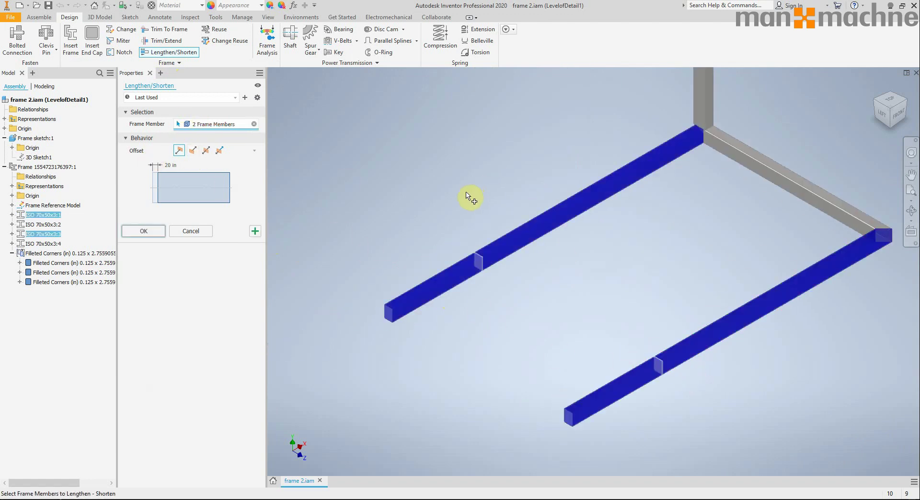
scroll(595, 319, down, 3)
middle_drag(595, 319, 538, 309)
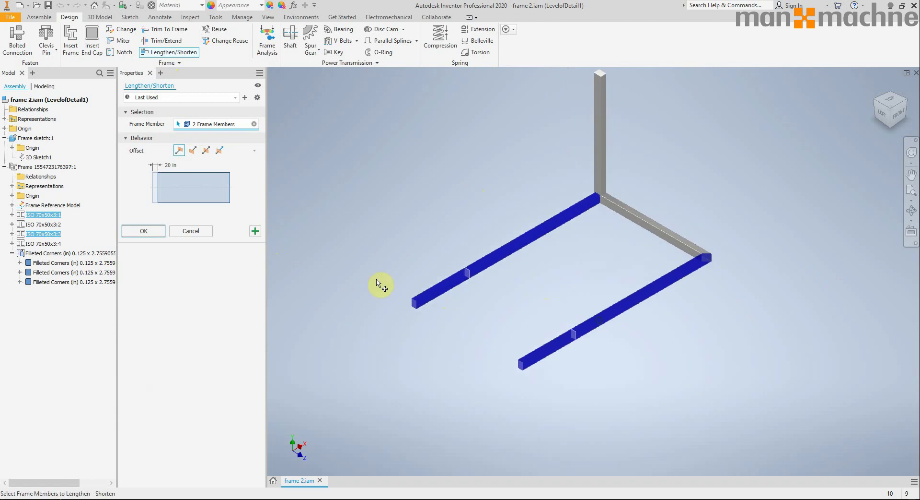
click(155, 236)
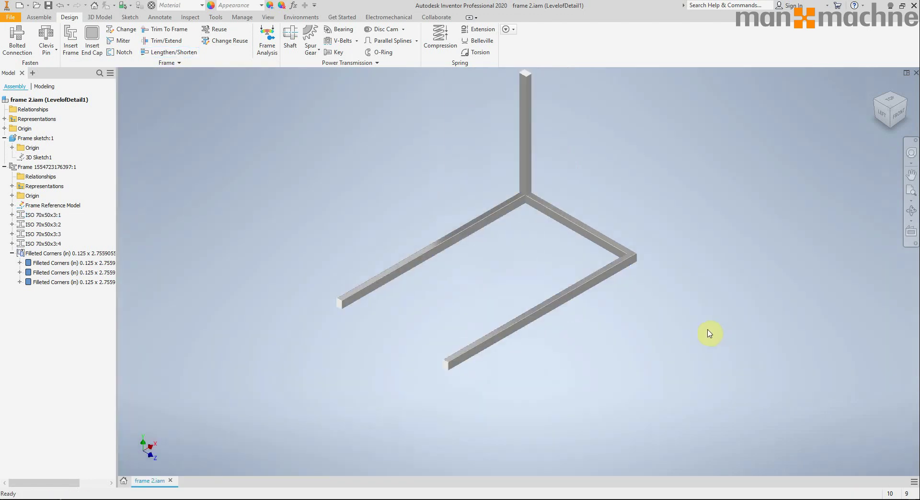
scroll(631, 232, up, 2)
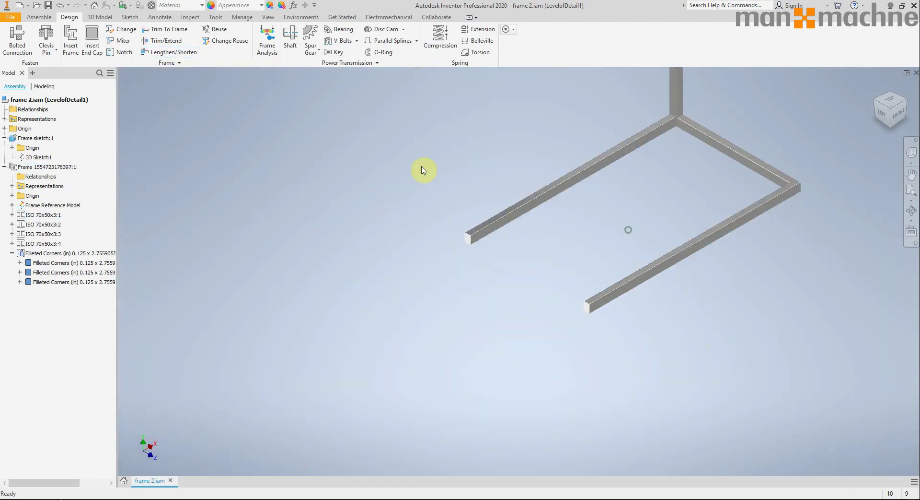
middle_drag(497, 152, 441, 254)
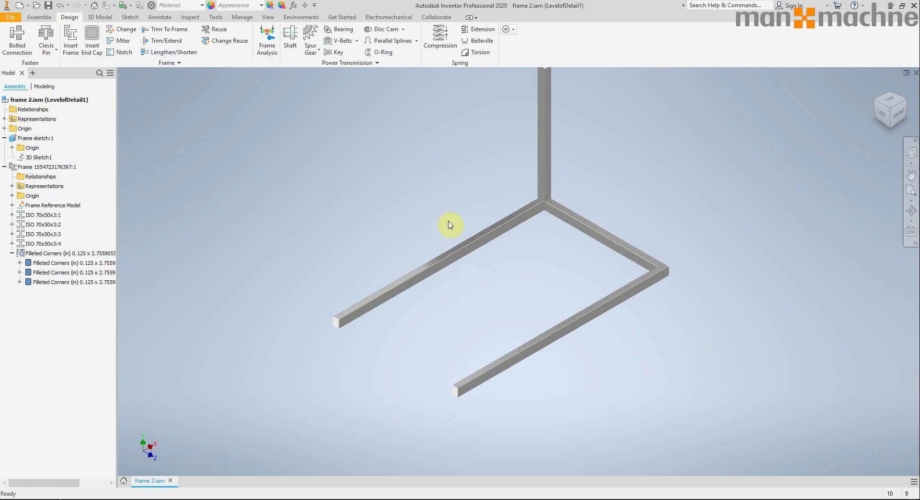
middle_drag(455, 223, 426, 278)
scroll(425, 277, down, 1)
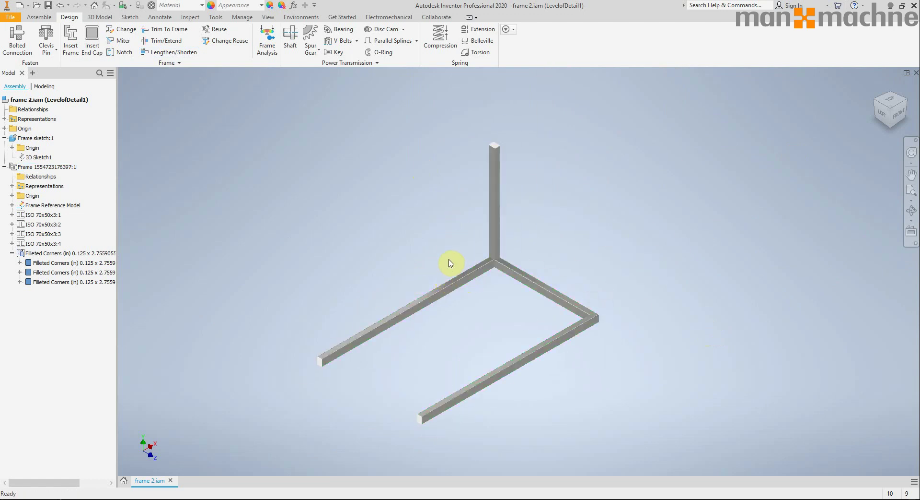
scroll(352, 291, up, 2)
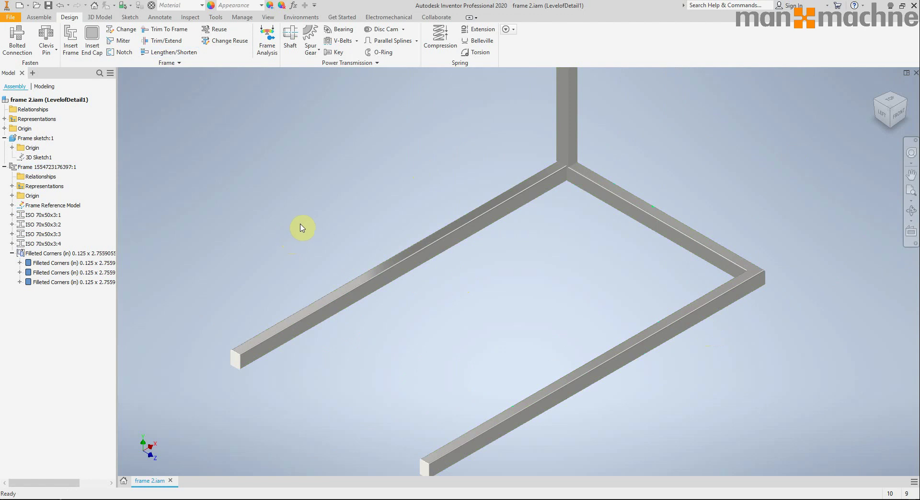
mouse_move(285, 220)
middle_down()
mouse_move(270, 208)
mouse_move(276, 235)
middle_up()
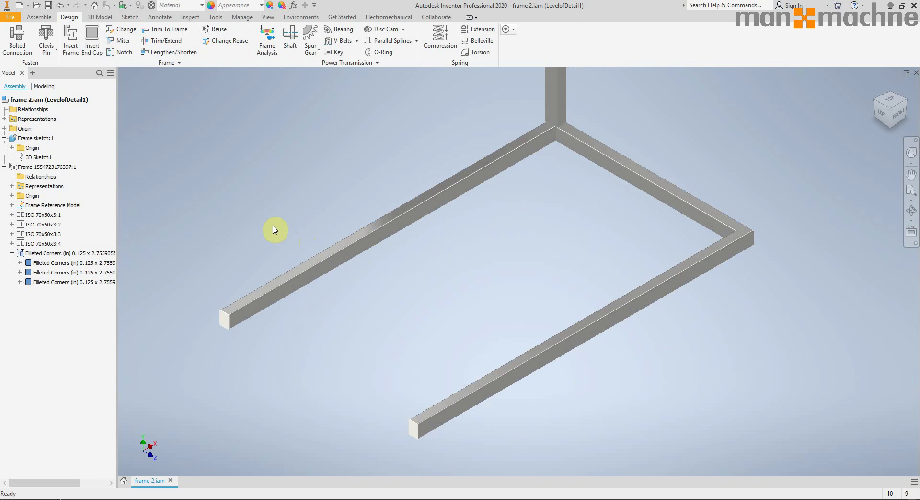